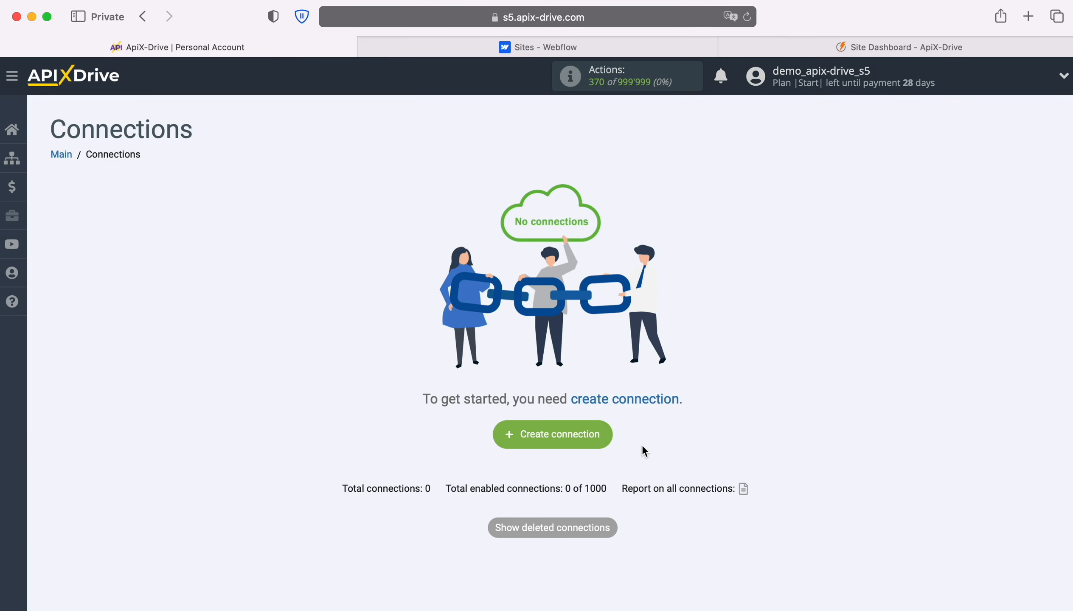
# Create a new connection and choose Webflow as the data source system
pyautogui.click(611, 437)
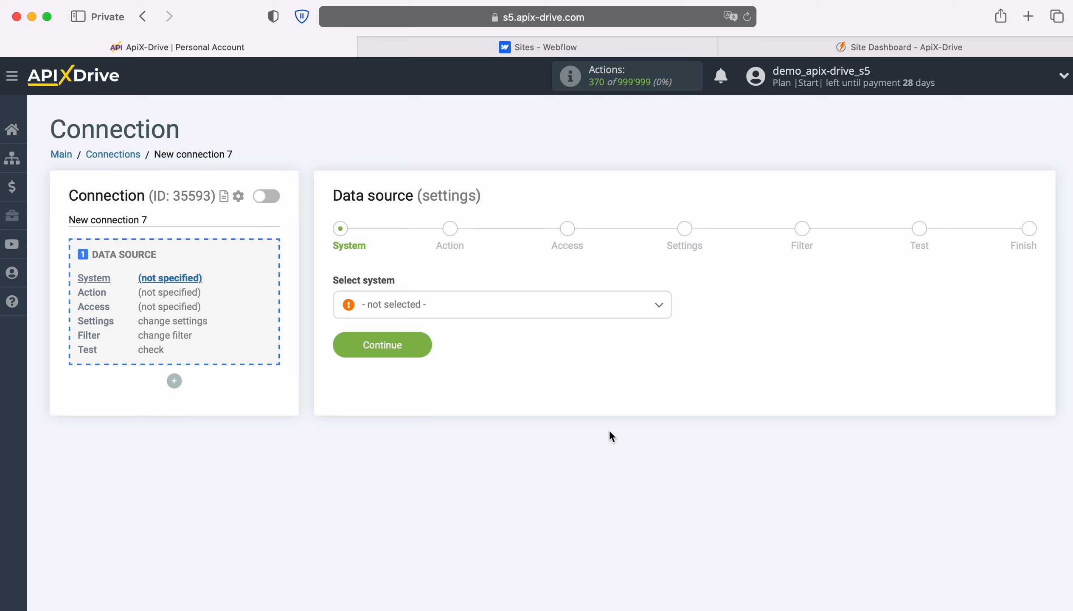
pyautogui.click(580, 313)
pyautogui.scroll(-10, 592, 441)
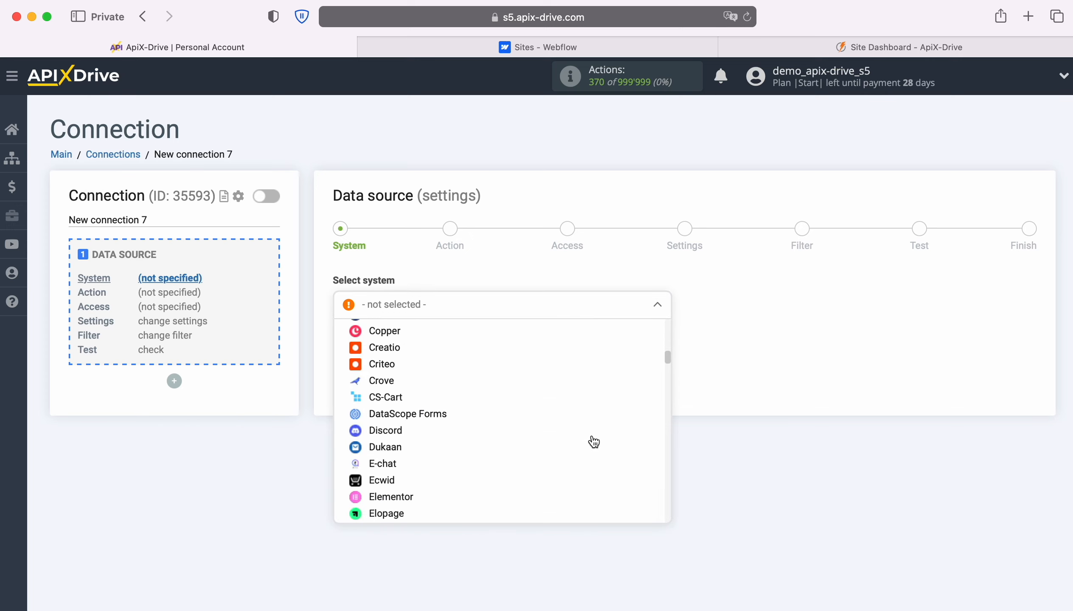
pyautogui.scroll(-15, 593, 442)
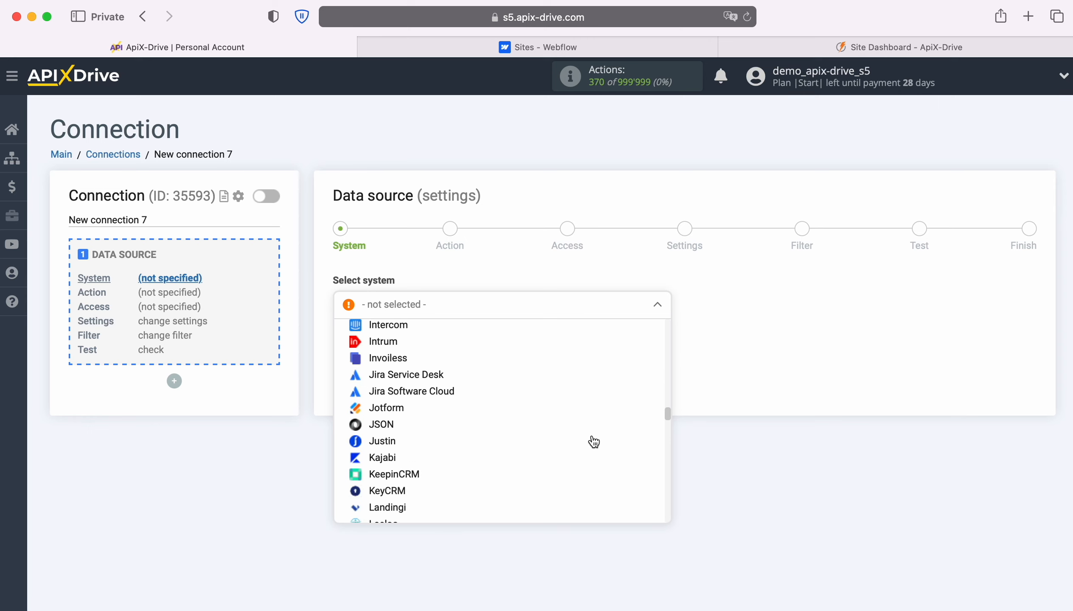
pyautogui.scroll(-20, 593, 441)
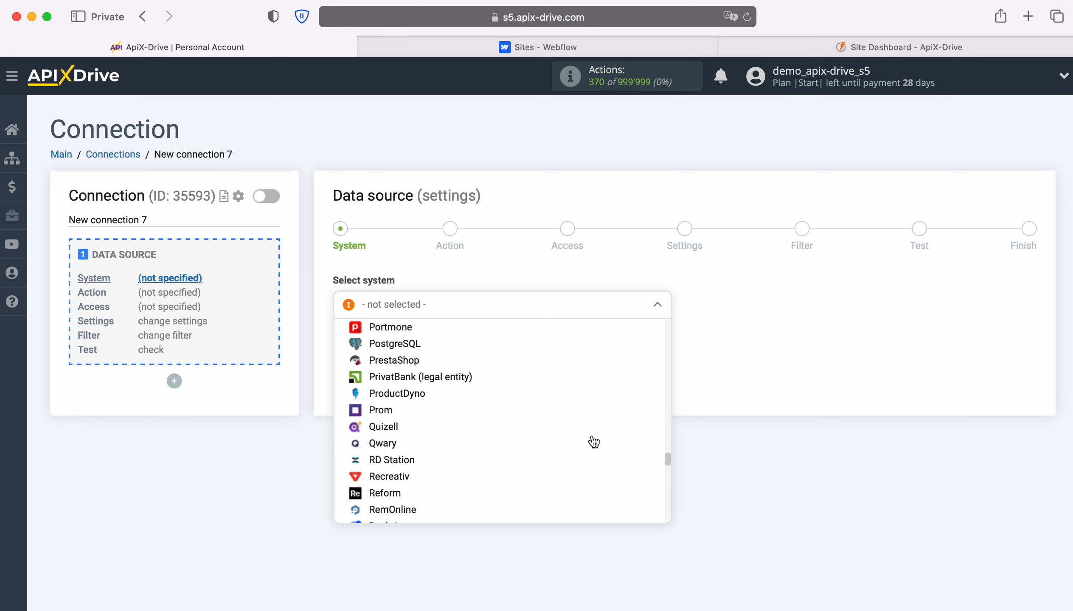
pyautogui.scroll(-20, 593, 442)
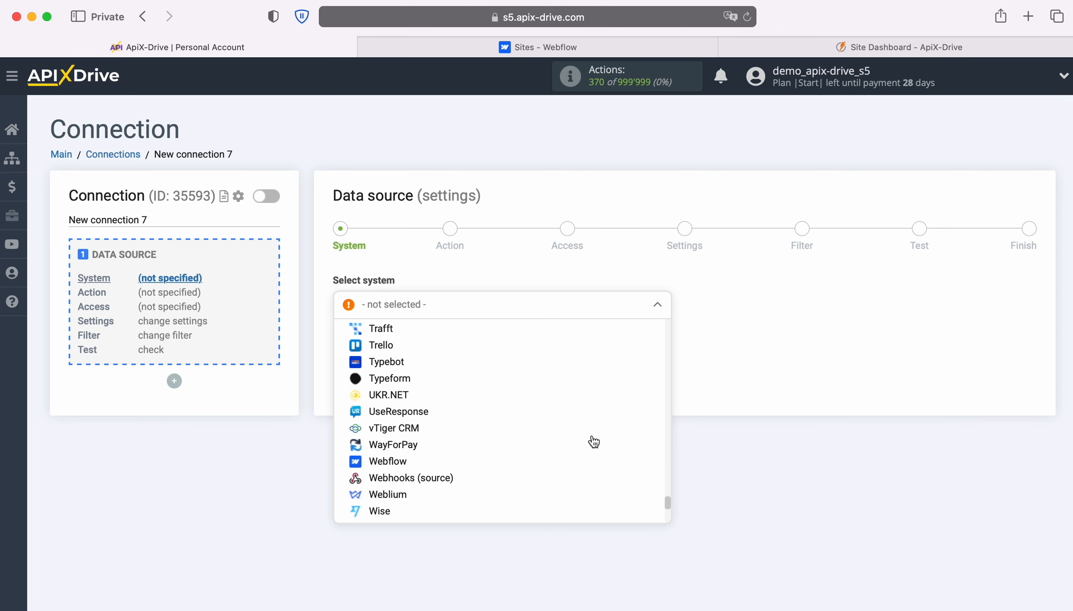
pyautogui.click(439, 393)
pyautogui.click(418, 347)
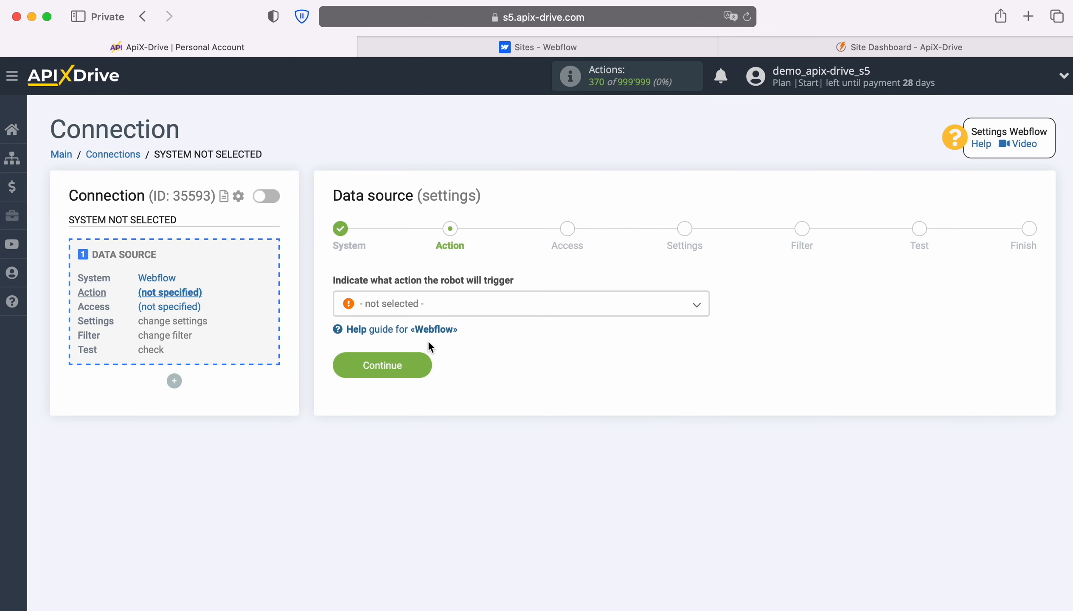
# Pick the Get form DATA (new) action for Webflow and continue to access
pyautogui.click(493, 312)
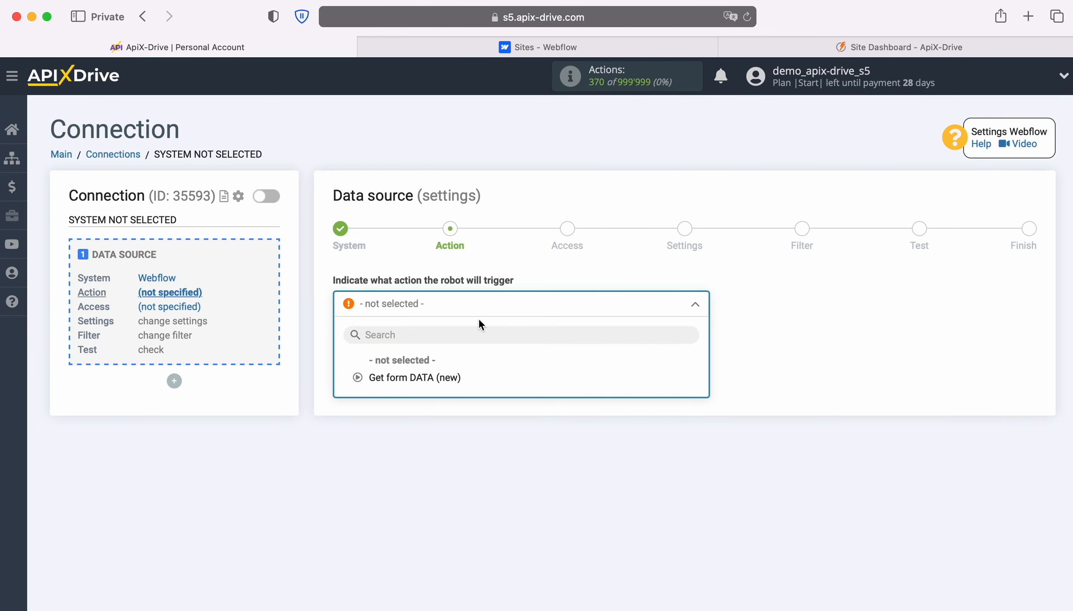
pyautogui.click(430, 385)
pyautogui.click(423, 365)
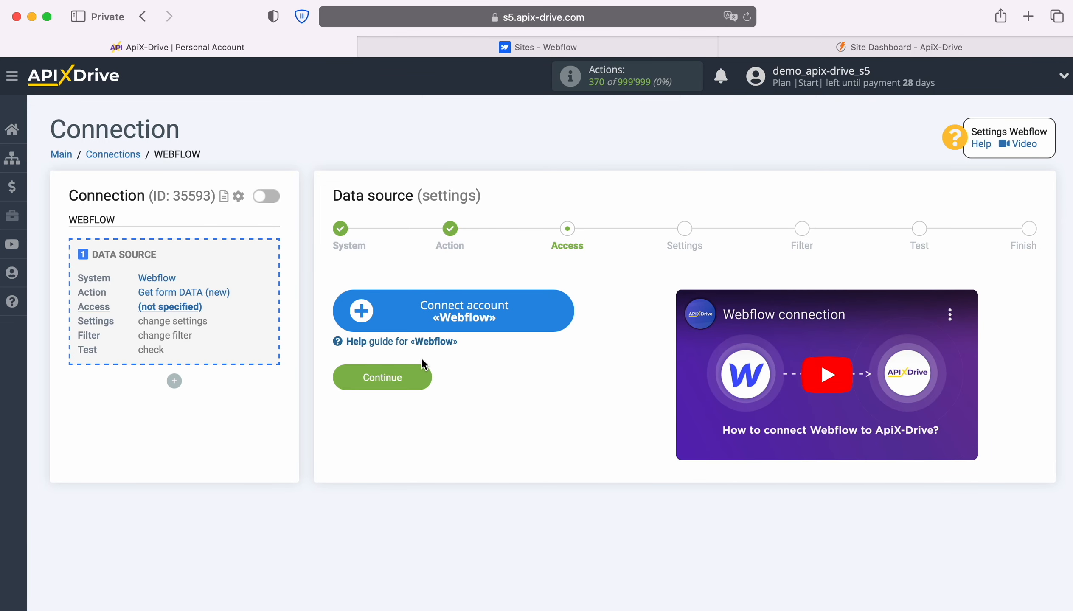
# Start connecting a Webflow account and paste the account e-mail into the login form
pyautogui.click(561, 305)
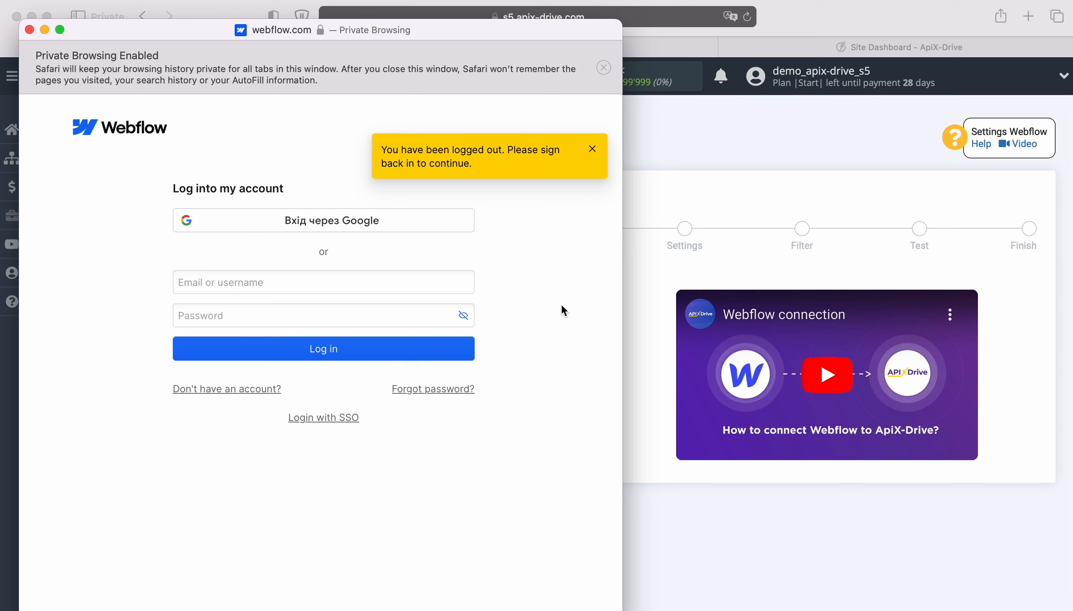
pyautogui.click(383, 278)
pyautogui.rightClick(384, 277)
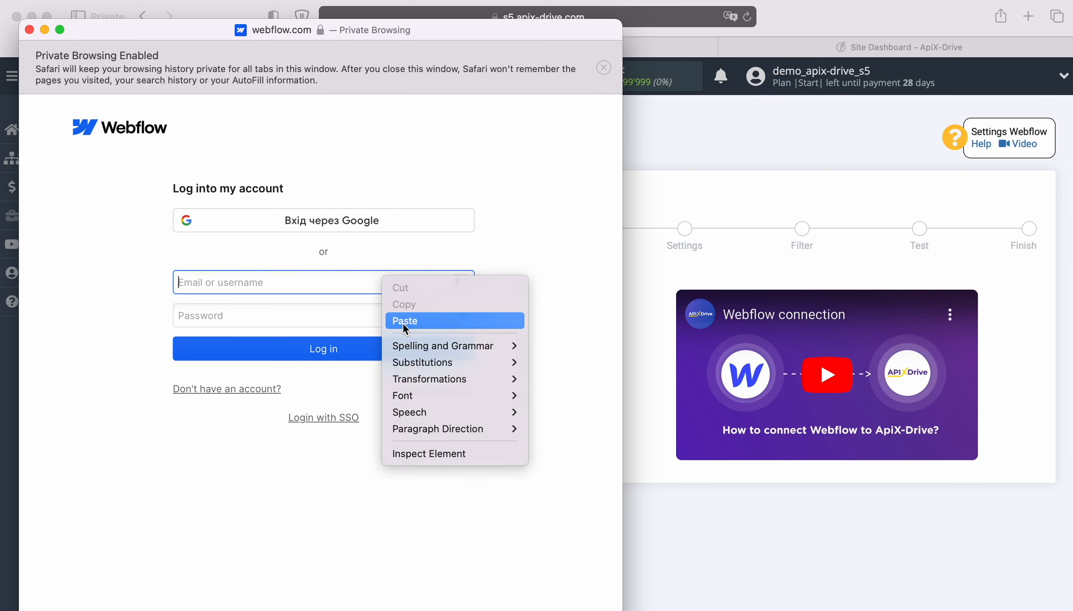
pyautogui.click(403, 321)
# Enter the account password, log in, and authorize ApiX-Drive for the whole workspace
pyautogui.click(359, 315)
pyautogui.write('•••')
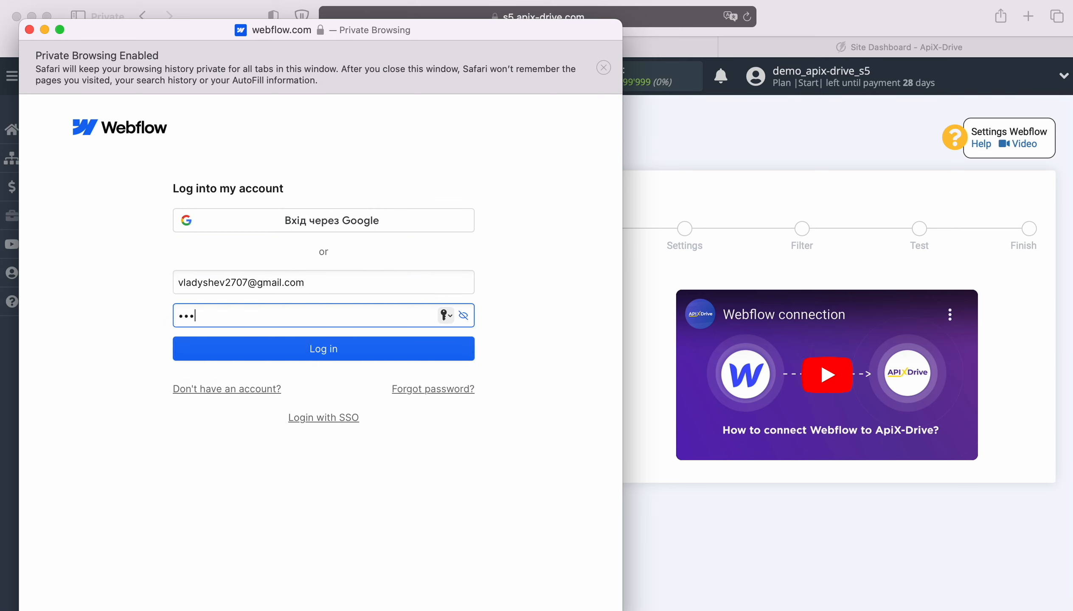
pyautogui.write('•••••••')
pyautogui.click(320, 349)
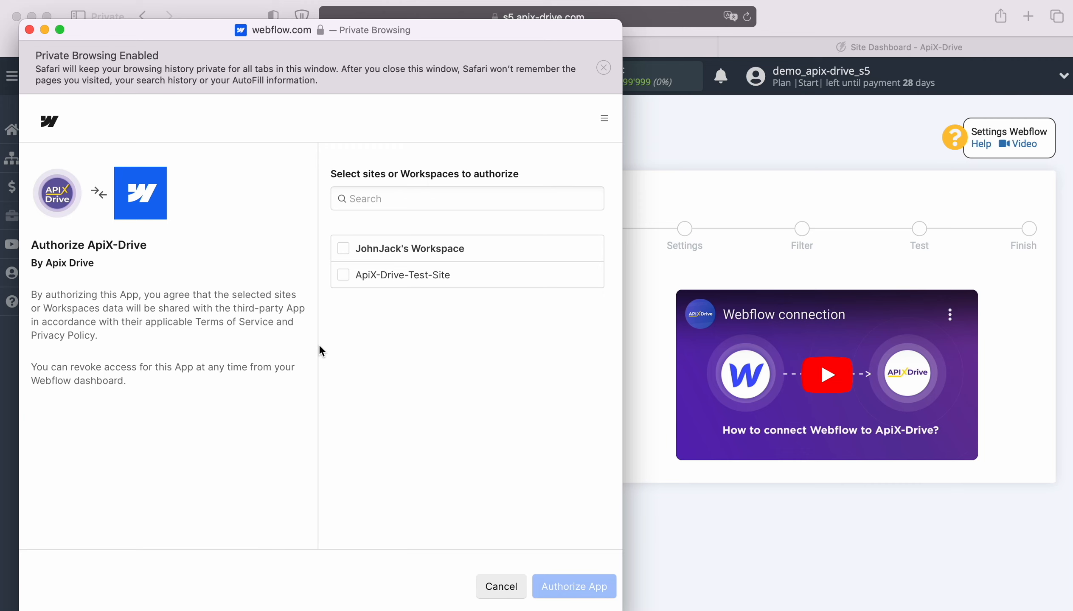
pyautogui.click(343, 249)
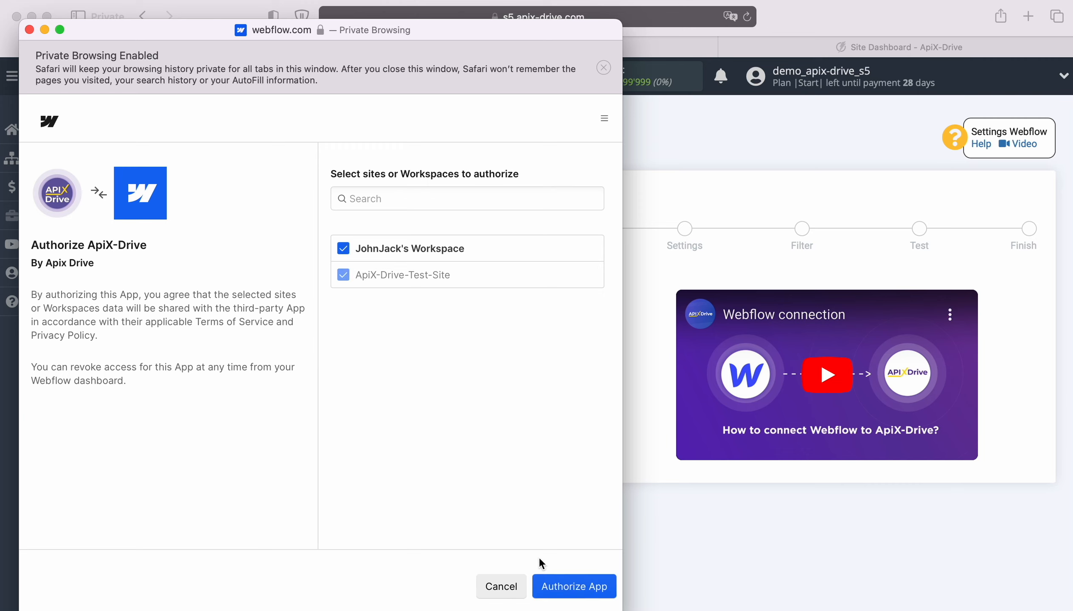
pyautogui.click(567, 587)
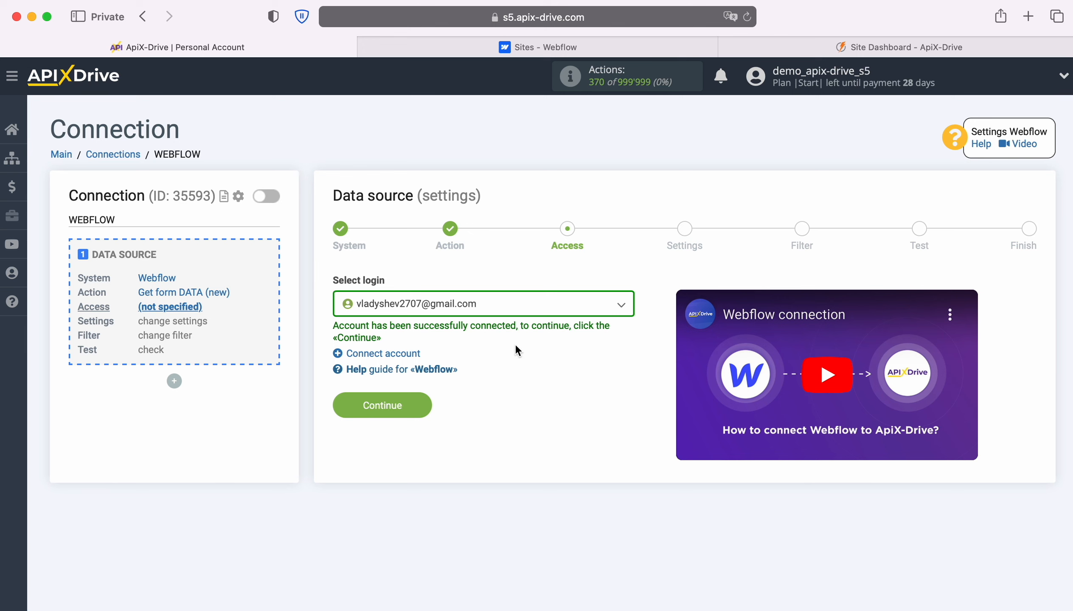
# Select the connected Webflow login and website ApiX-Drive-Test-Site, then save to reach filtering
pyautogui.click(579, 305)
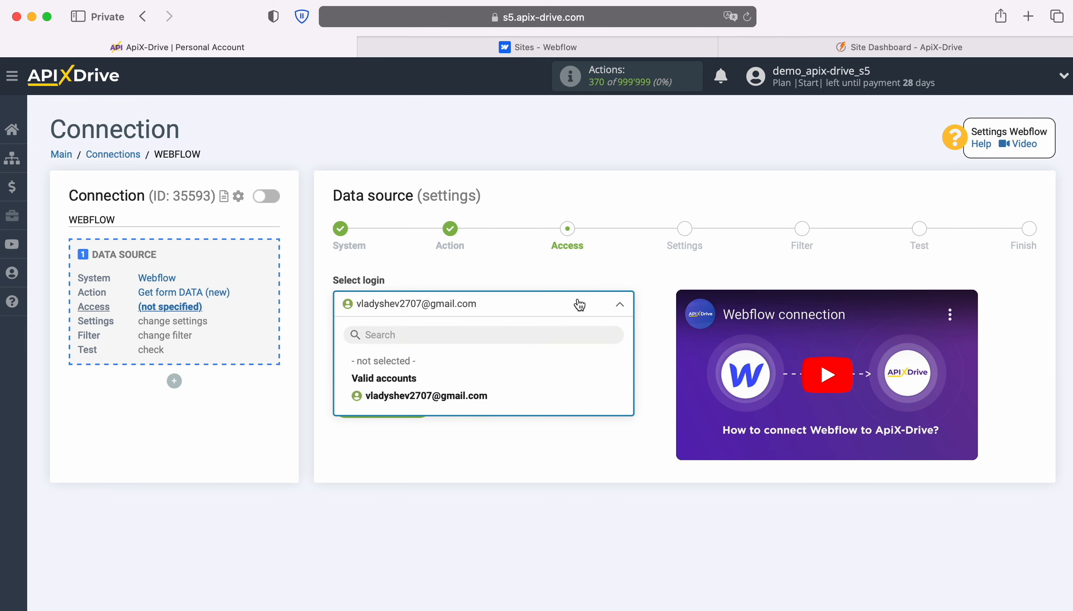
pyautogui.click(472, 395)
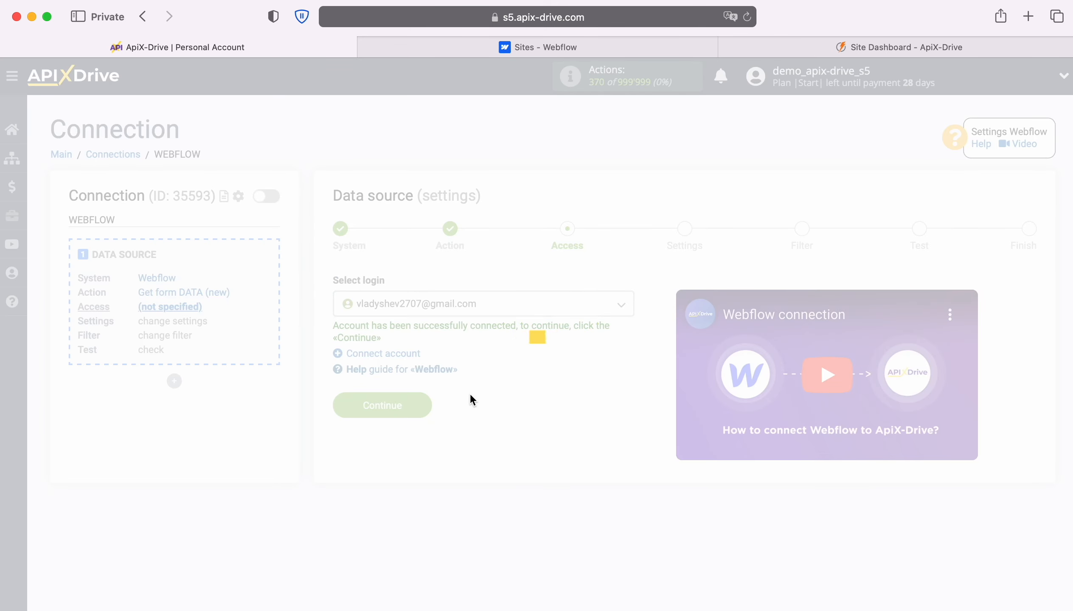
pyautogui.click(427, 403)
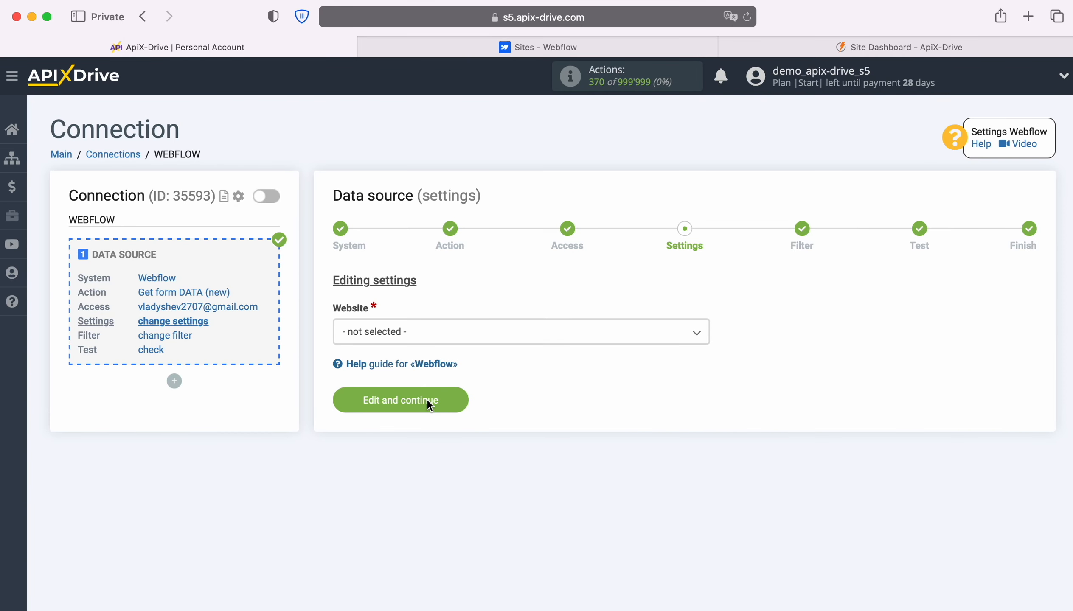
pyautogui.click(495, 336)
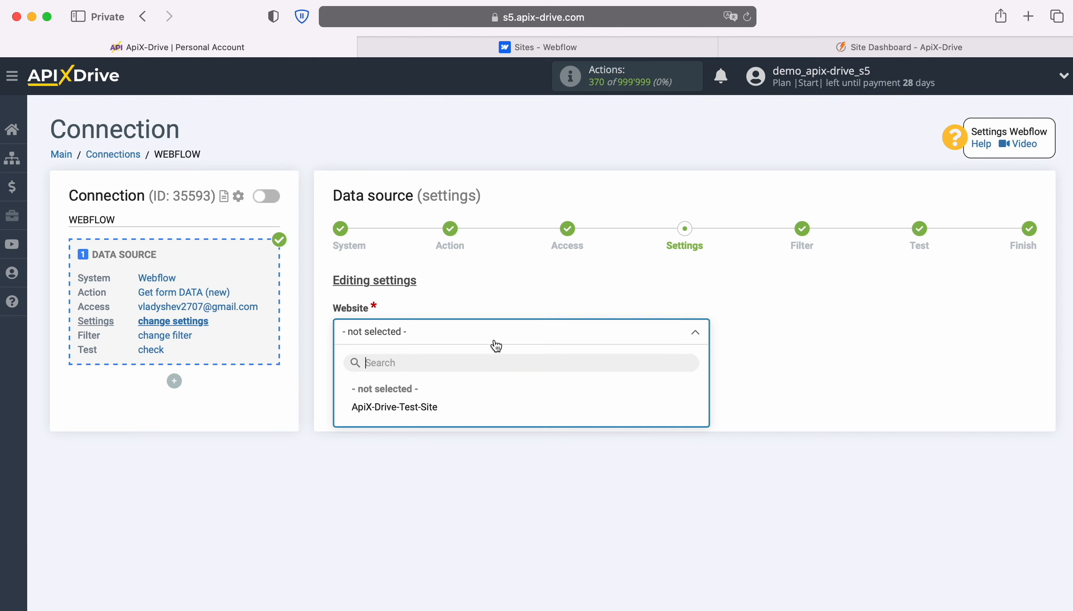
pyautogui.click(443, 404)
pyautogui.click(448, 398)
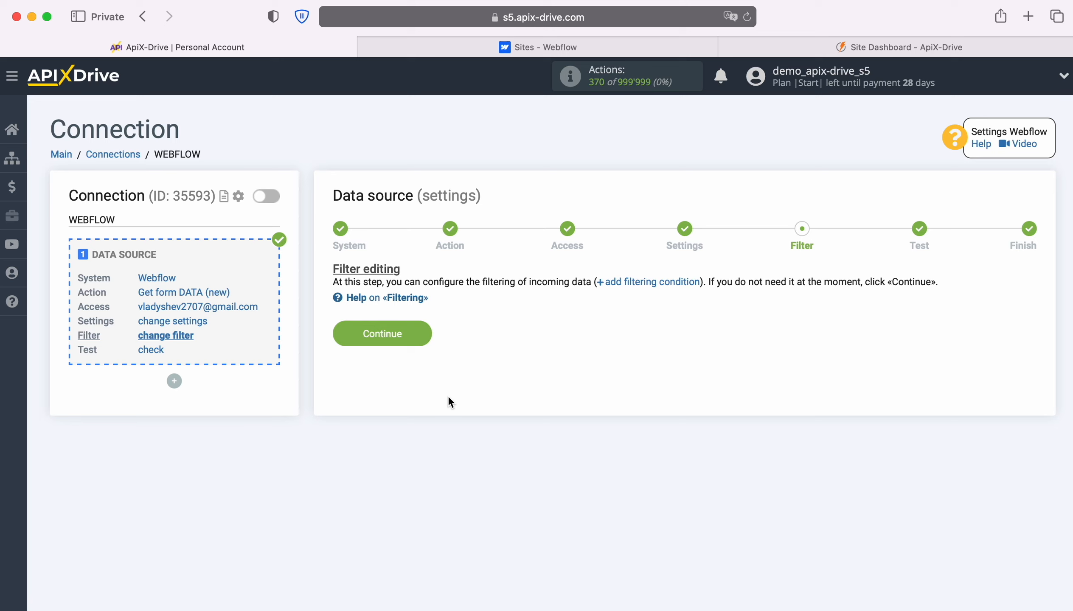
# Skip filtering, then open the published test site from the Webflow Sites dashboard
pyautogui.click(420, 330)
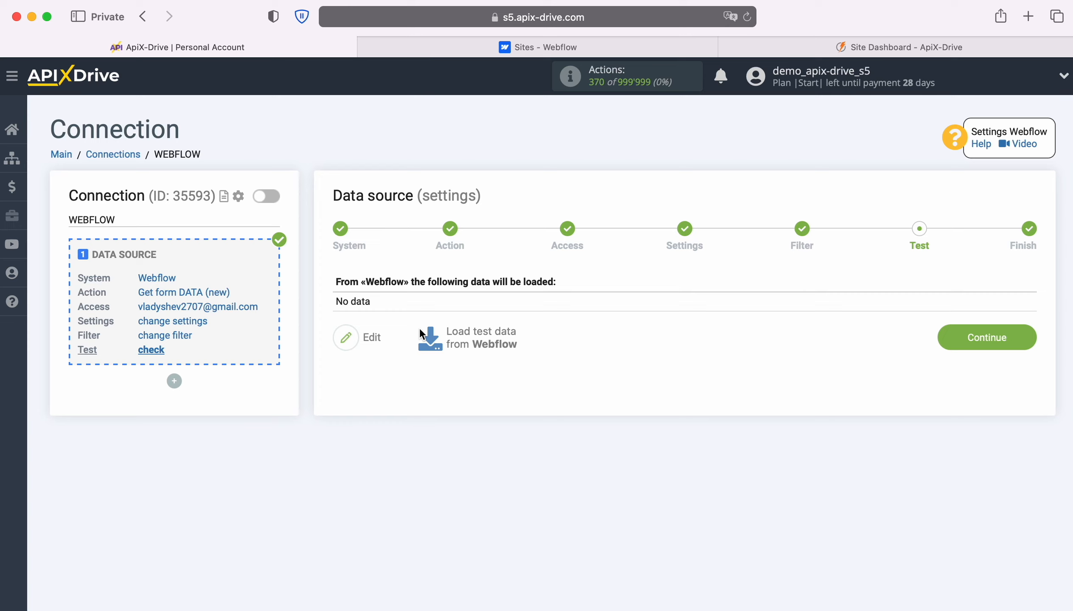
pyautogui.click(504, 49)
pyautogui.click(391, 336)
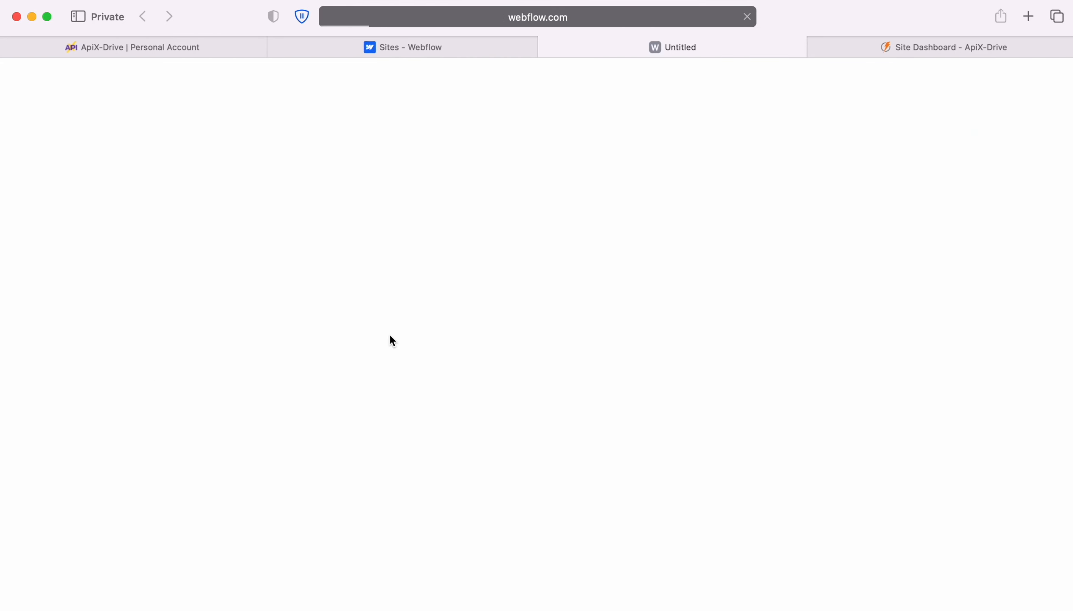
# Submit the test site's form with a test subscriber's first name, last name, e-mail and phone
pyautogui.click(315, 314)
pyautogui.press('Tab')
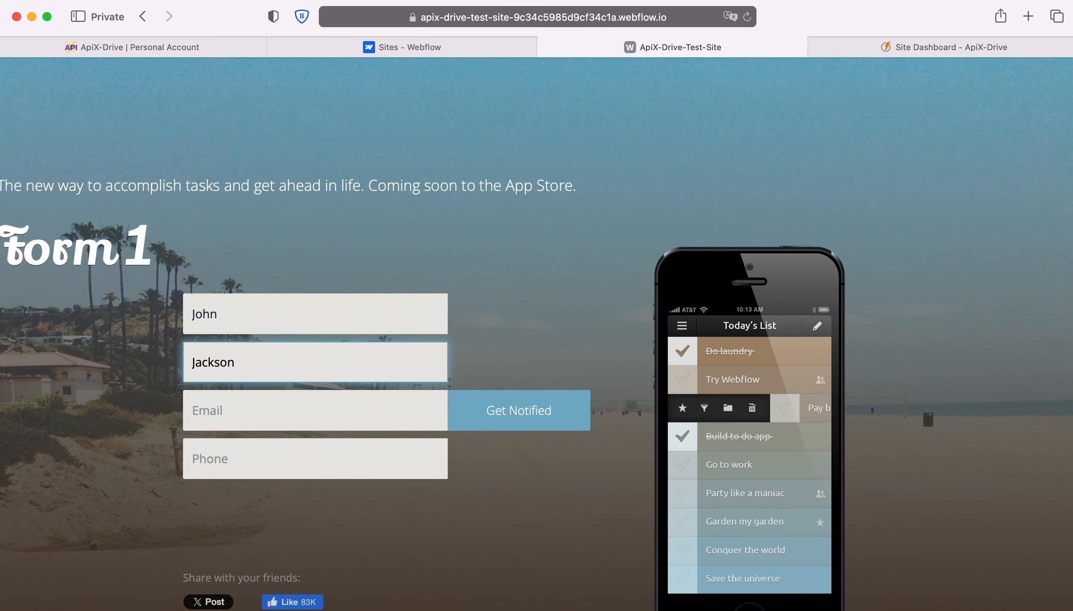
pyautogui.press('Tab')
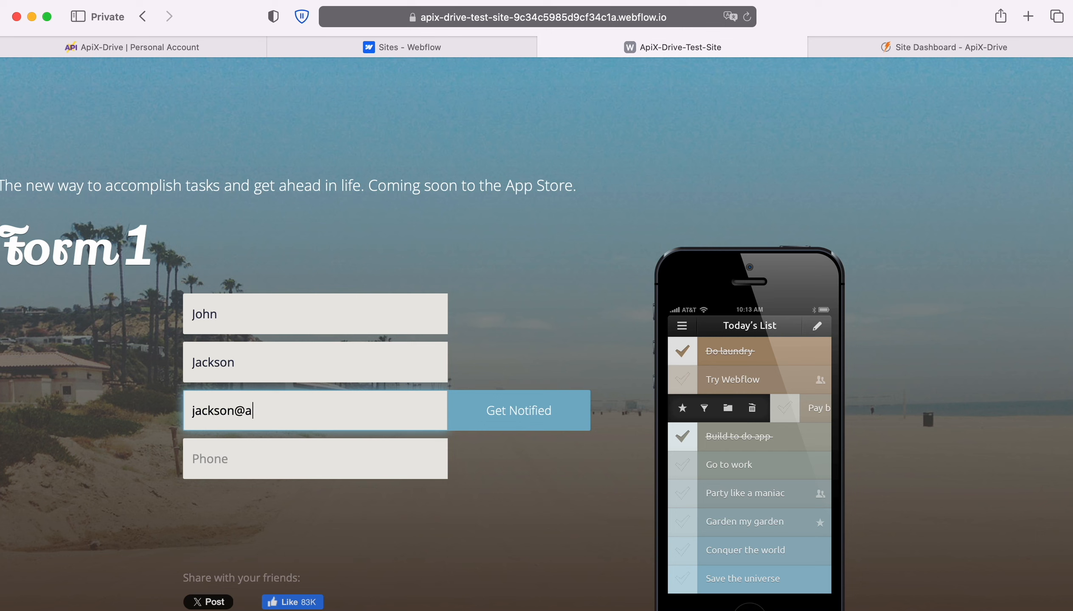
pyautogui.press('Tab')
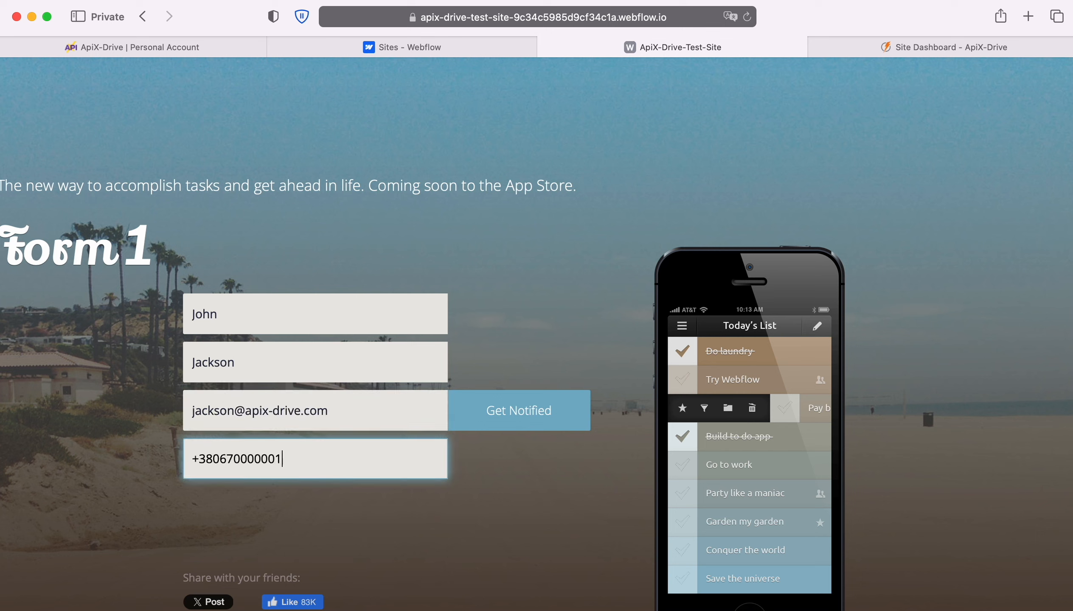
pyautogui.click(494, 408)
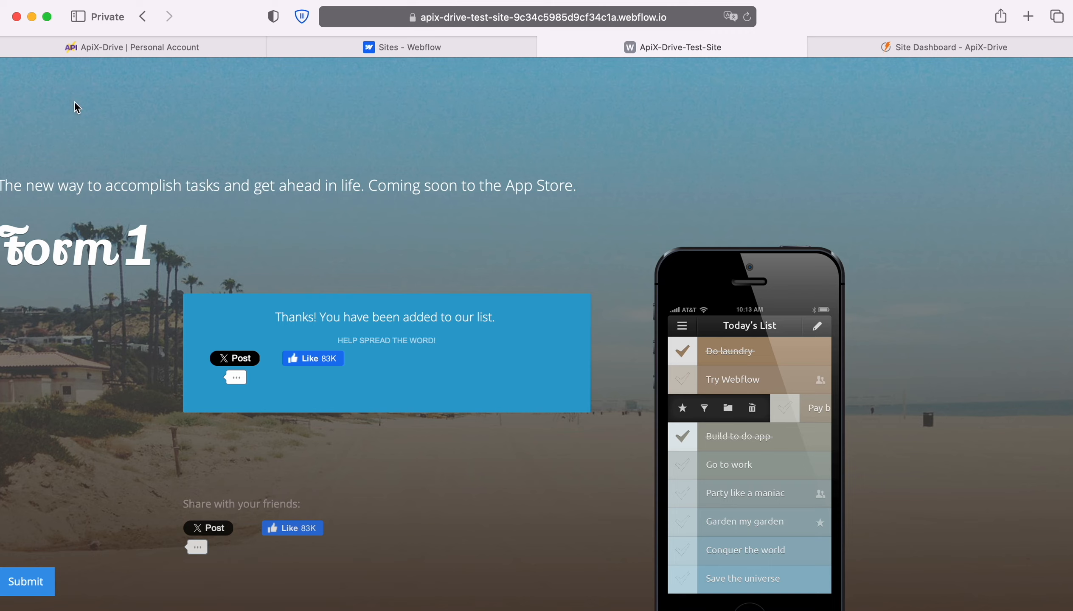
pyautogui.click(79, 47)
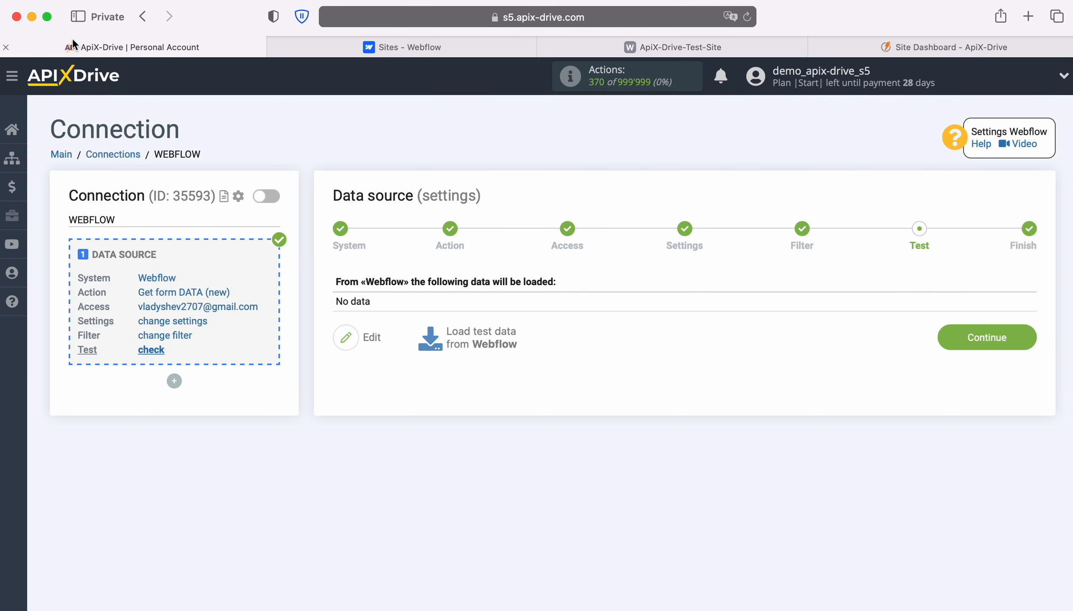
# Load the submitted Webflow data, finish the source, and choose FeedBlitz as destination system
pyautogui.click(481, 335)
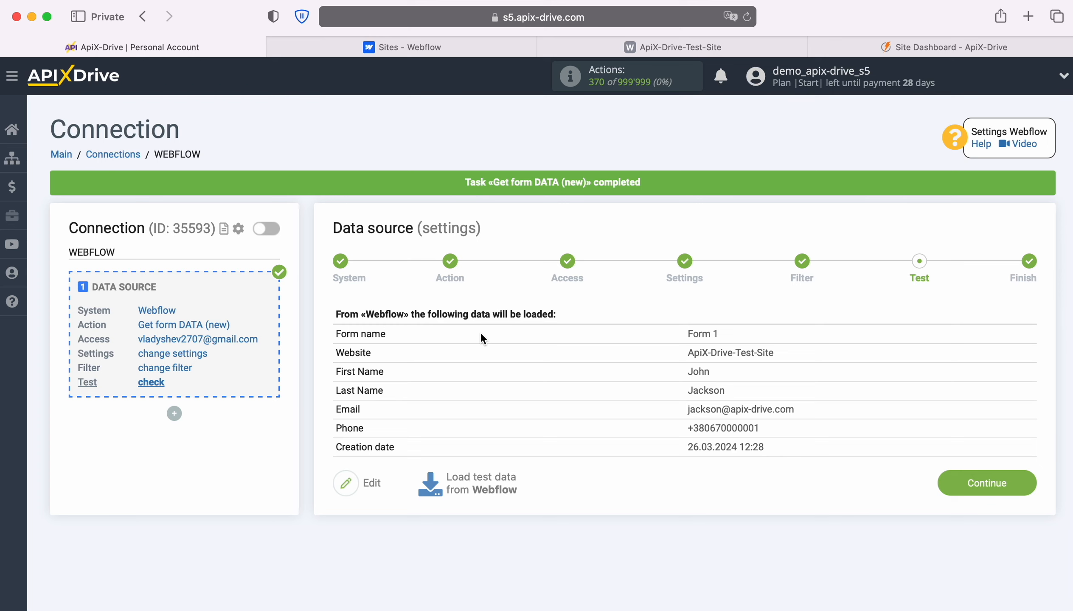
pyautogui.click(1022, 481)
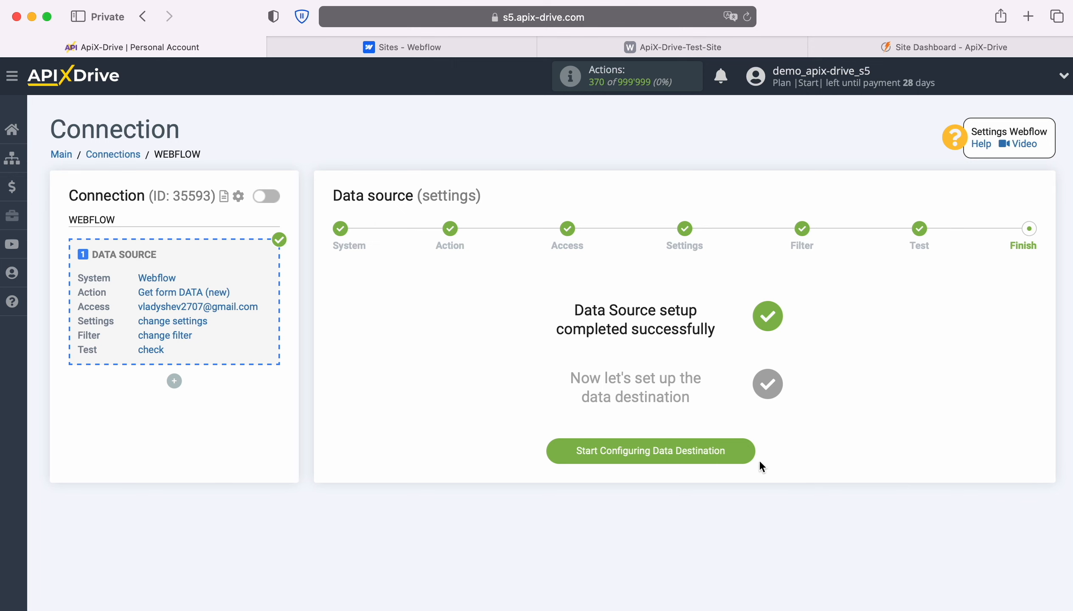
pyautogui.click(746, 448)
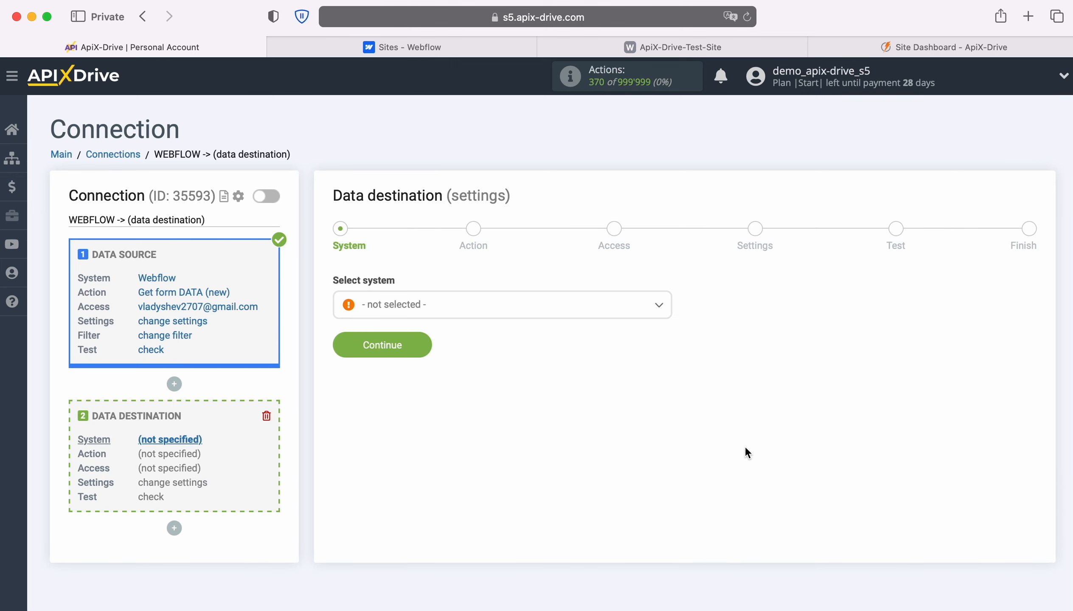
pyautogui.click(592, 306)
pyautogui.scroll(-10, 605, 422)
pyautogui.scroll(-10, 607, 422)
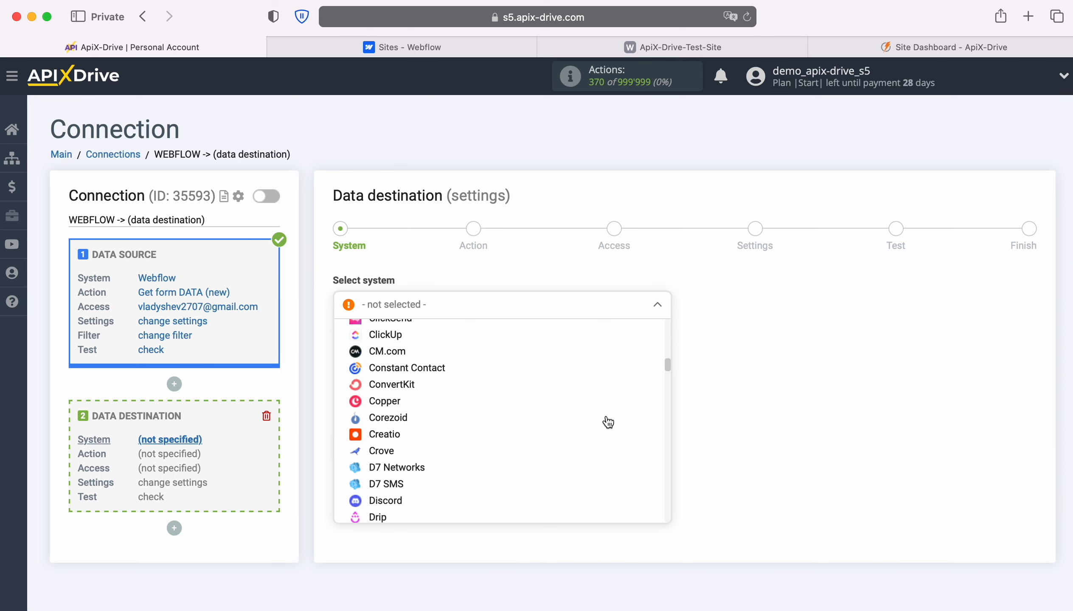
pyautogui.click(392, 405)
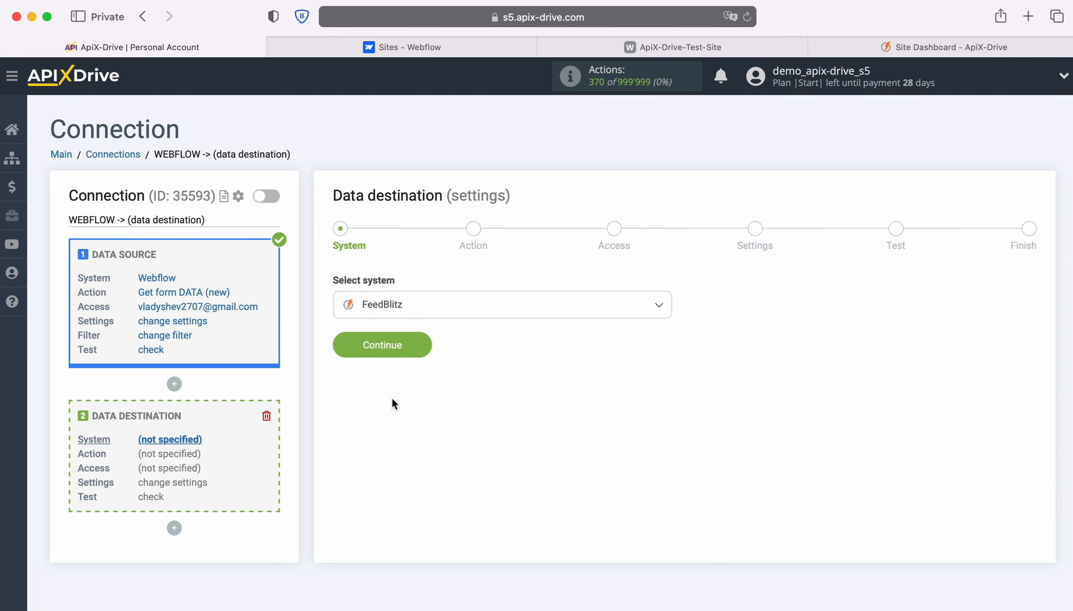
pyautogui.click(423, 348)
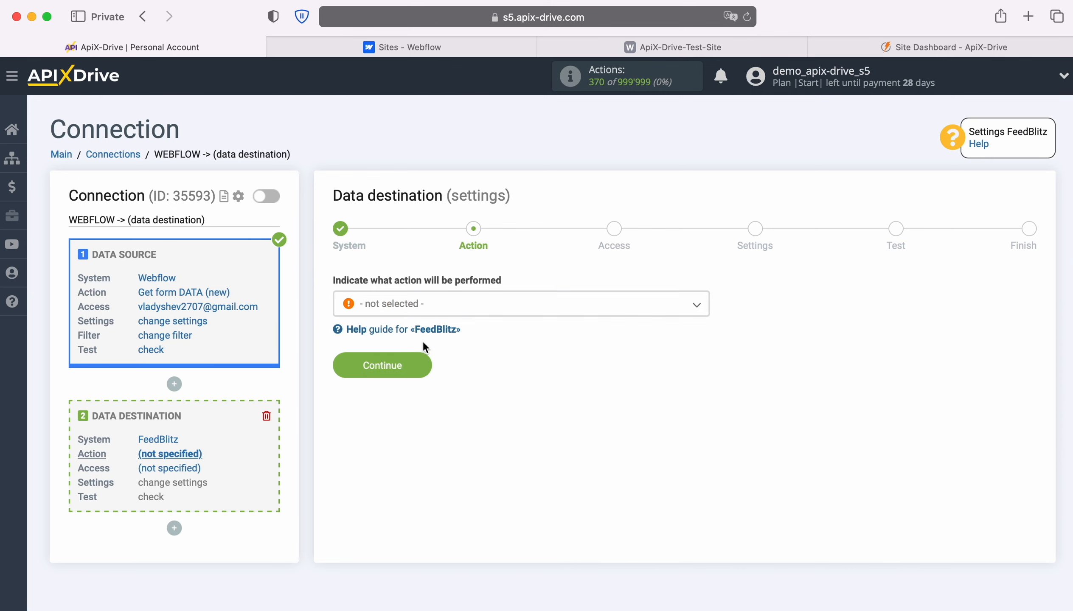
# Choose the Add/update SUBSCRIBER action and start connecting a FeedBlitz account
pyautogui.click(562, 308)
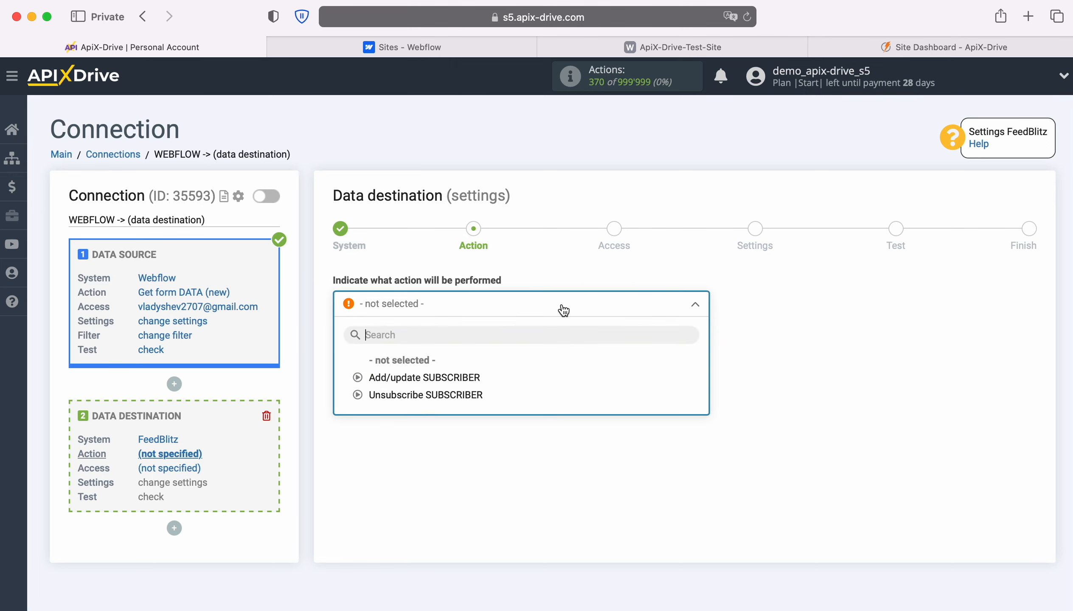
pyautogui.click(467, 378)
pyautogui.click(423, 365)
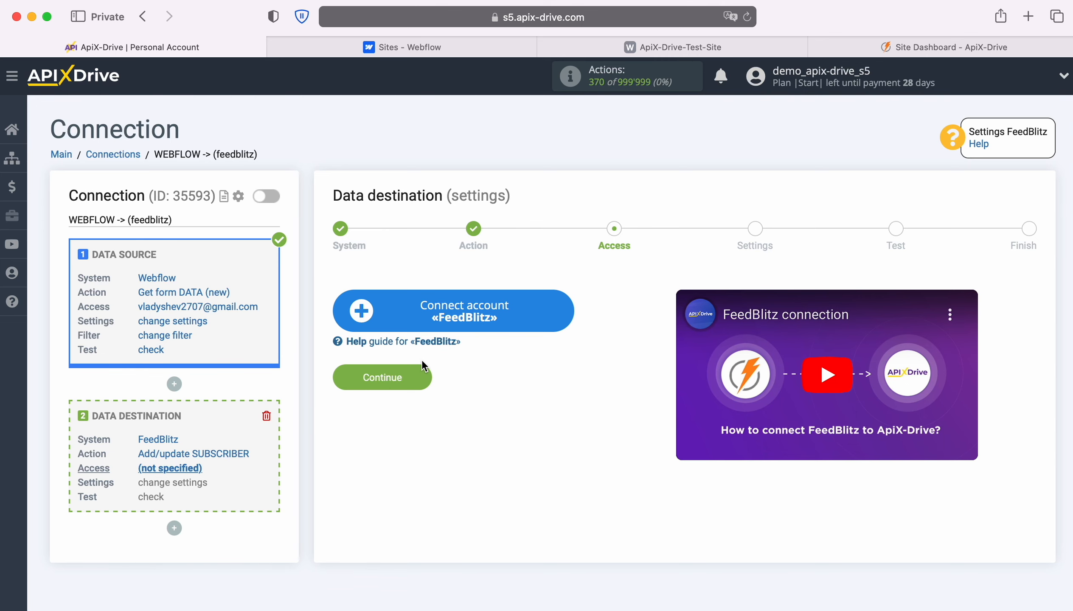
pyautogui.click(562, 310)
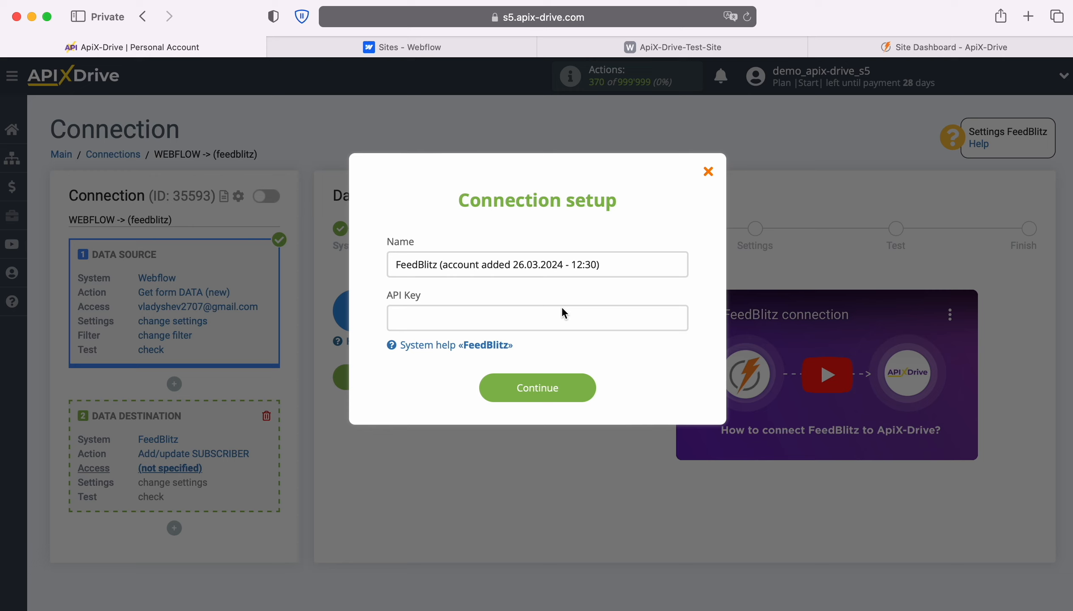
# Copy the REST API key from FeedBlitz's Integrations page and return to ApiX-Drive's API key field
pyautogui.click(888, 49)
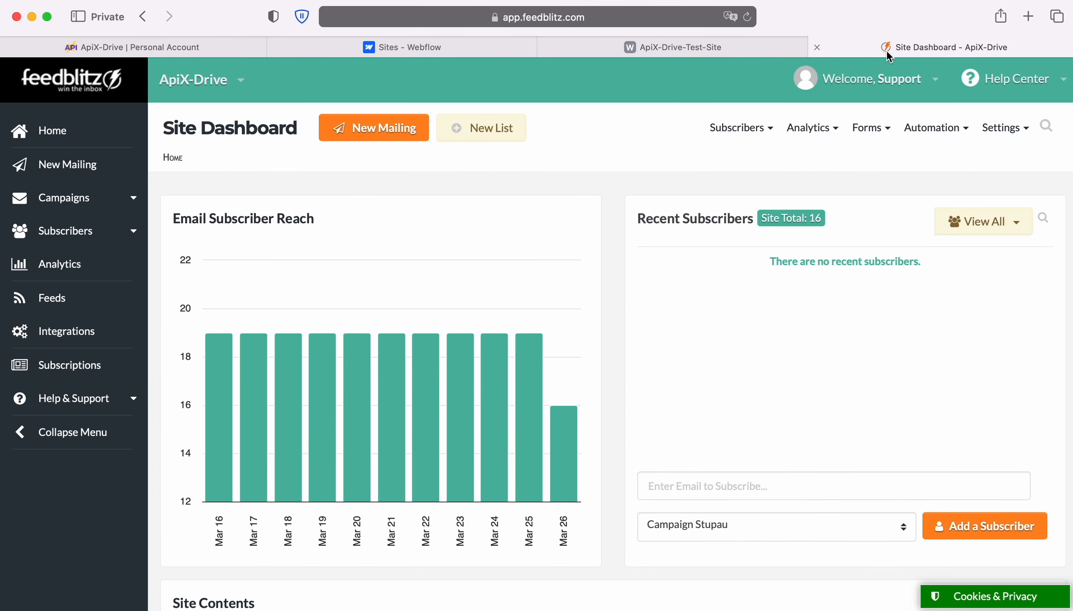
pyautogui.click(45, 336)
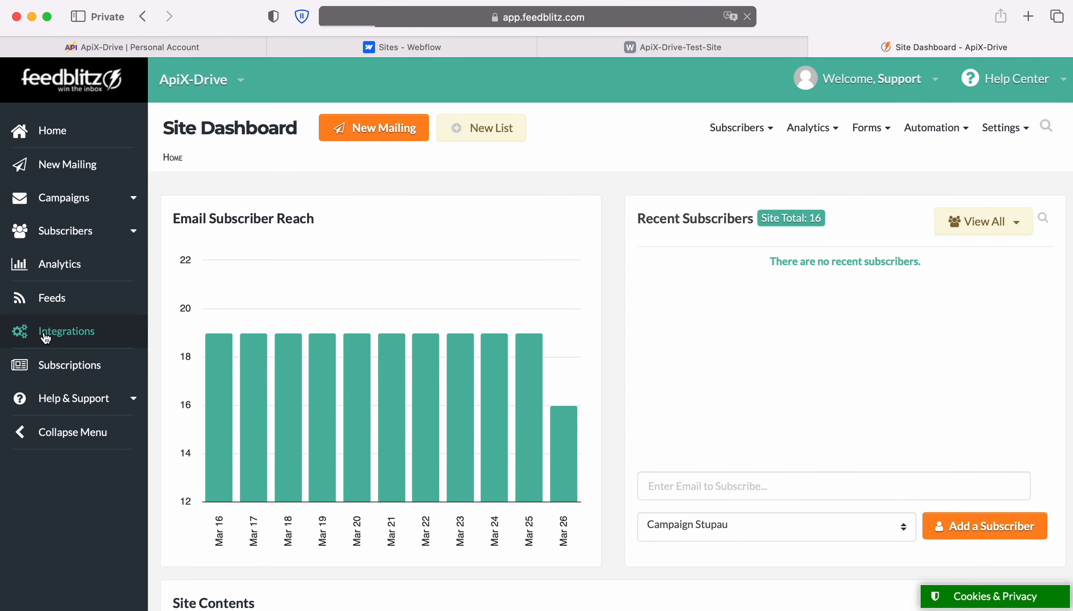
pyautogui.scroll(-5, 489, 371)
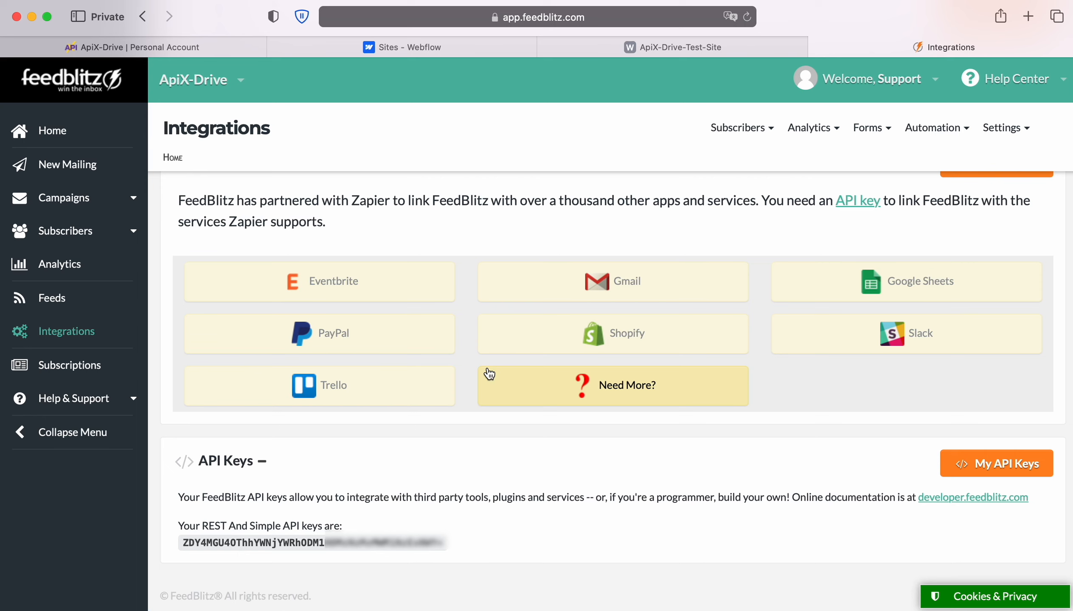
pyautogui.moveTo(183, 543); pyautogui.dragTo(424, 543)
pyautogui.rightClick(424, 543)
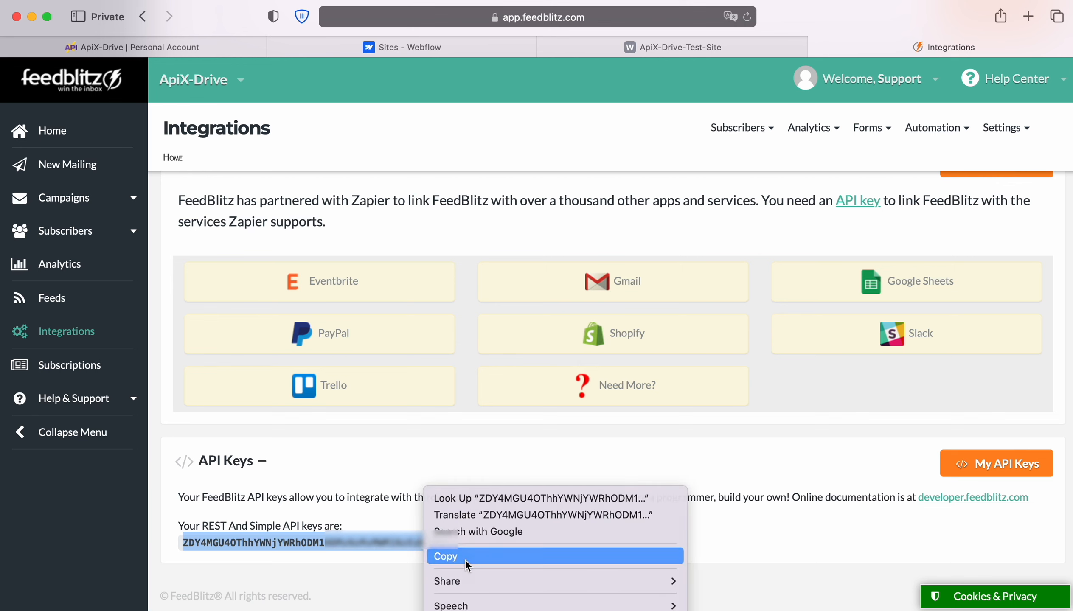
pyautogui.click(445, 557)
pyautogui.click(206, 47)
pyautogui.rightClick(426, 322)
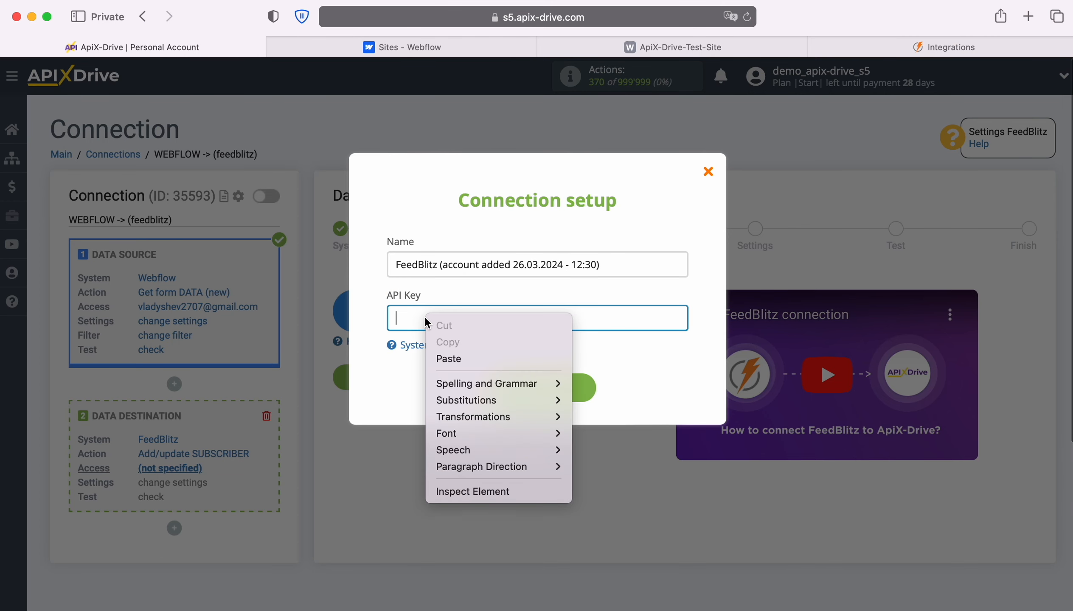
# Paste the API key, save the FeedBlitz account, and select it as the login
pyautogui.click(449, 359)
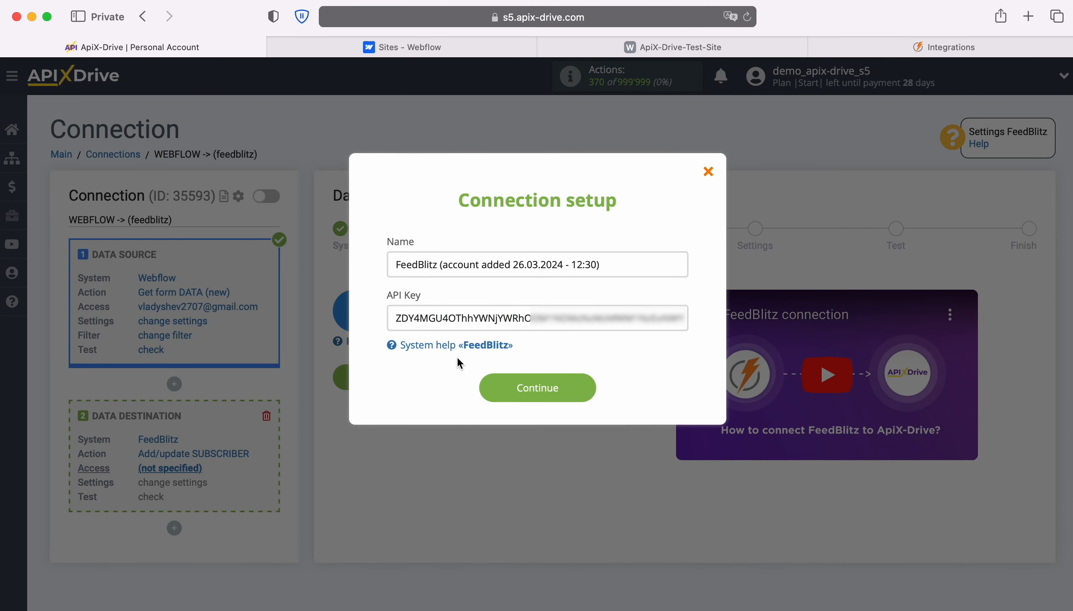
pyautogui.click(584, 388)
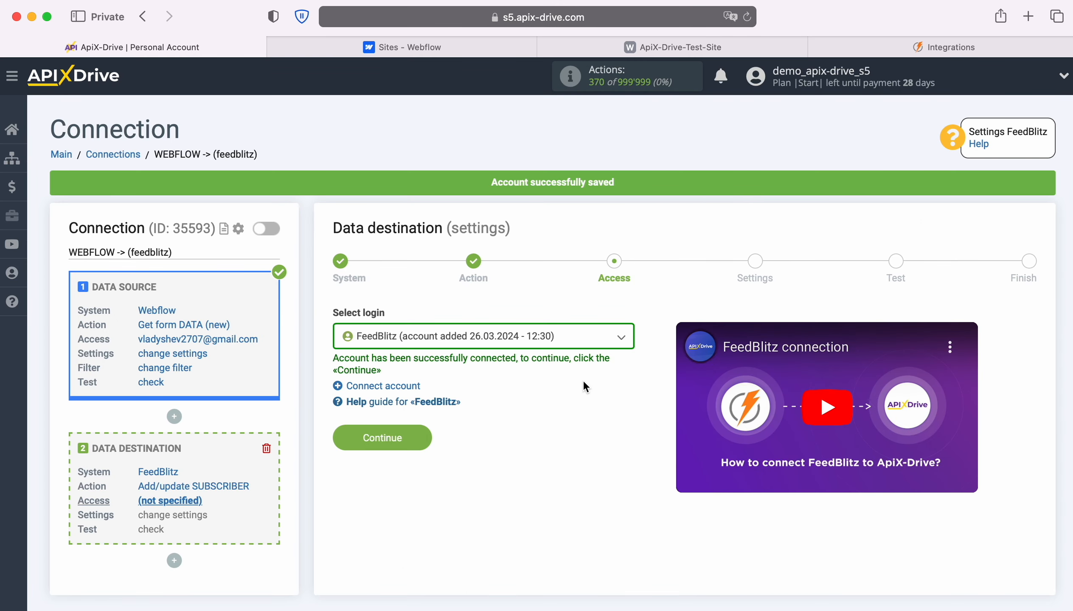
pyautogui.click(596, 346)
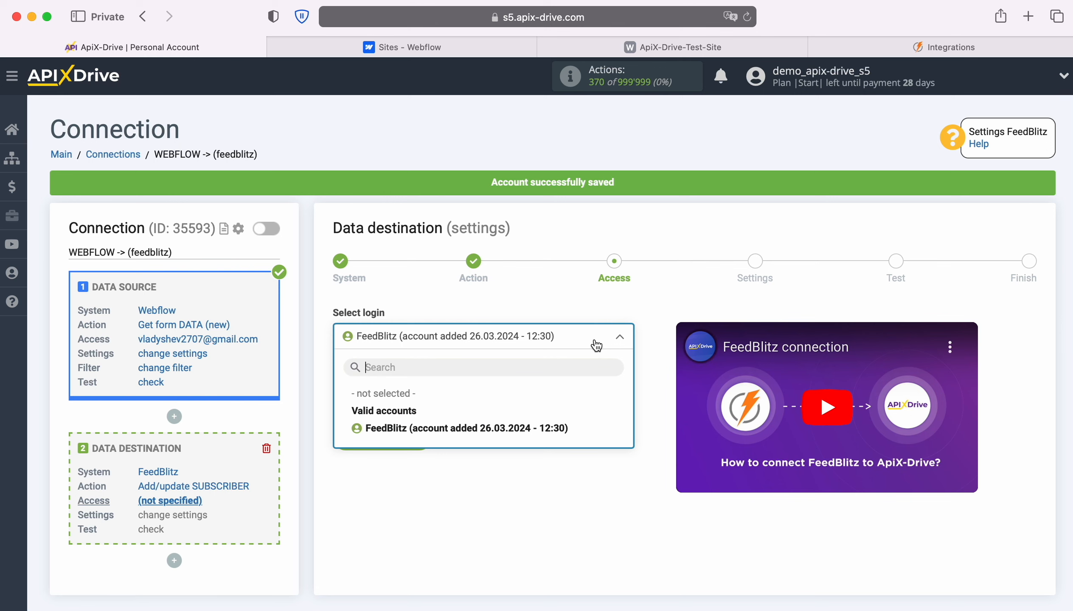
pyautogui.click(562, 426)
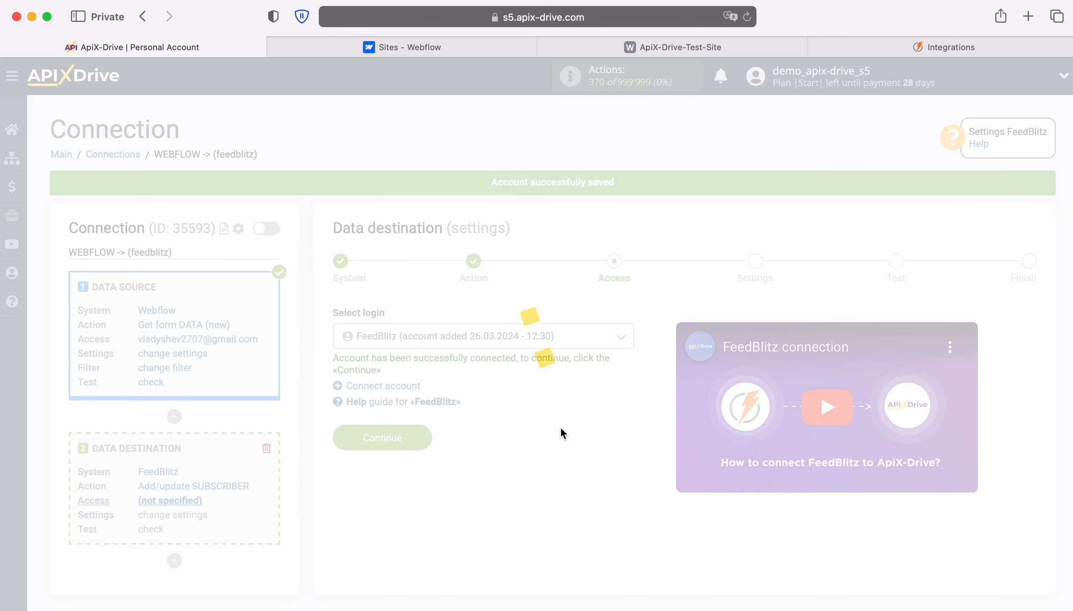
pyautogui.click(423, 434)
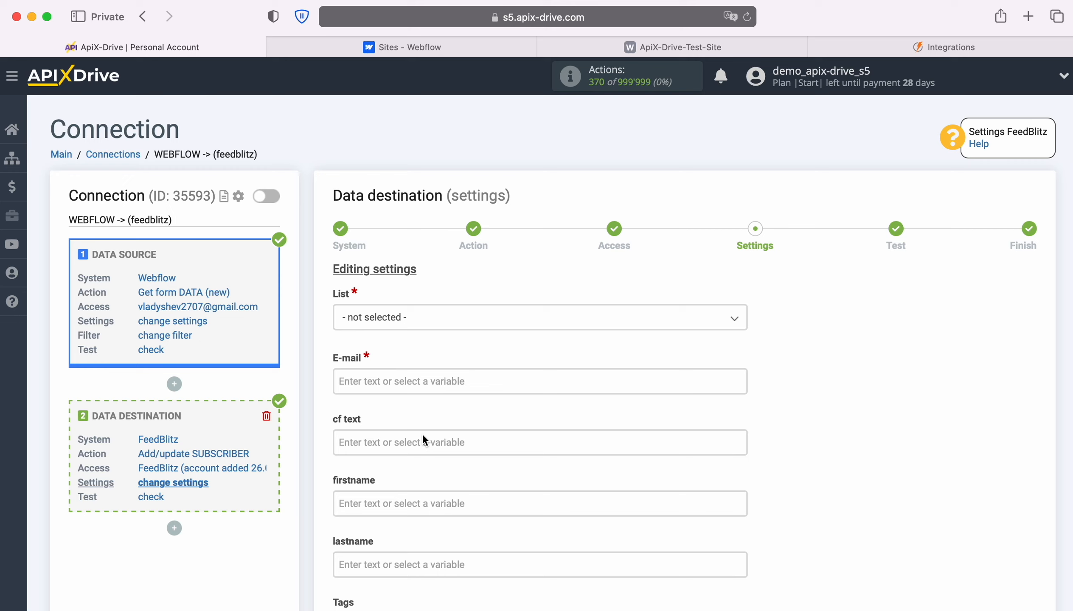
# Choose the Campaign Stupau list and map E-mail to the Webflow Email variable
pyautogui.click(499, 321)
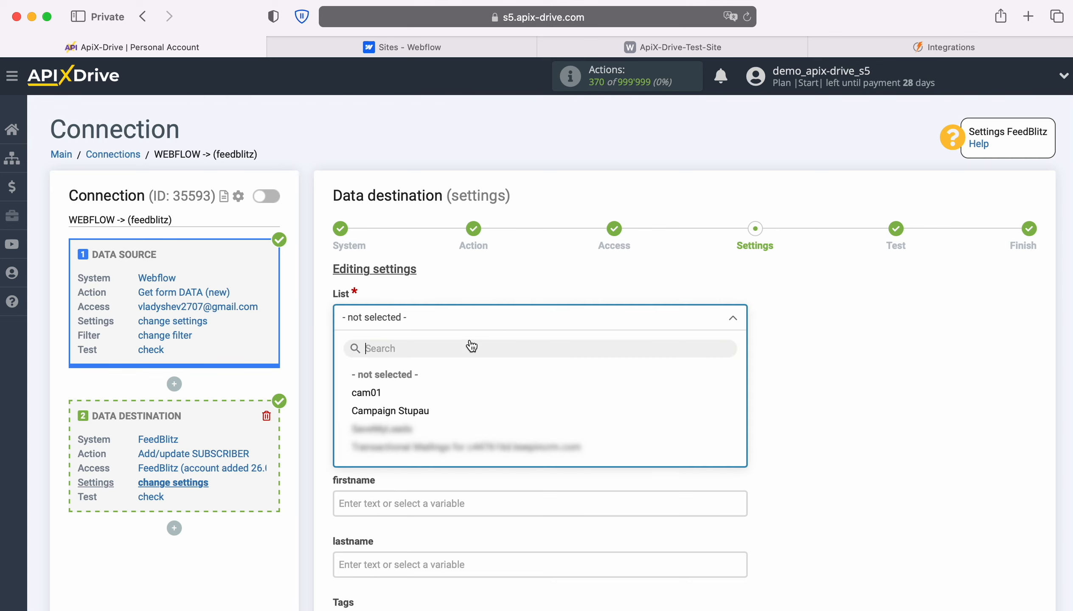
pyautogui.click(424, 412)
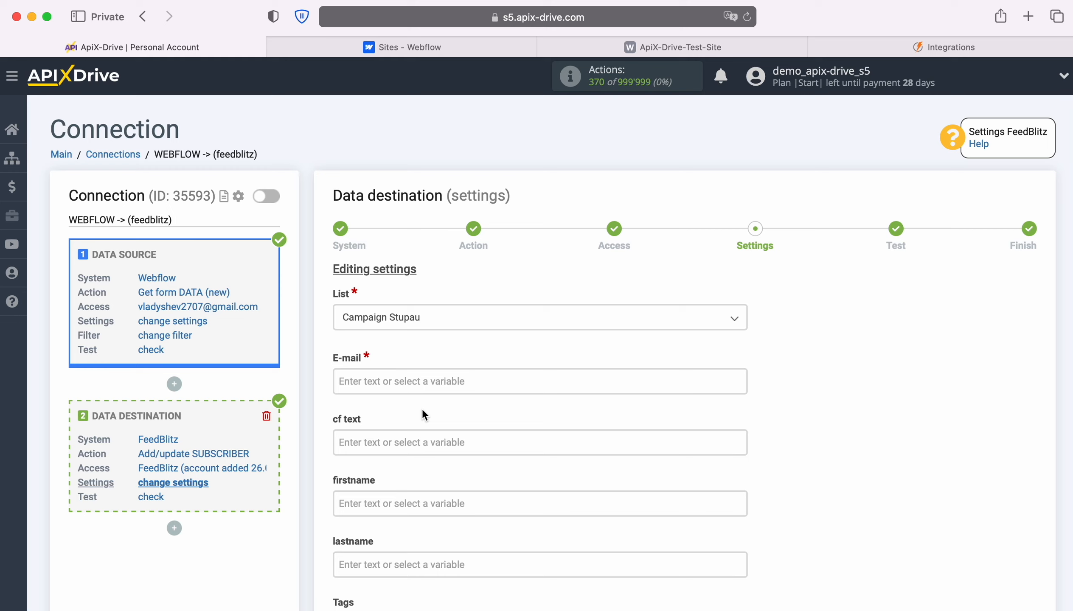
pyautogui.click(395, 380)
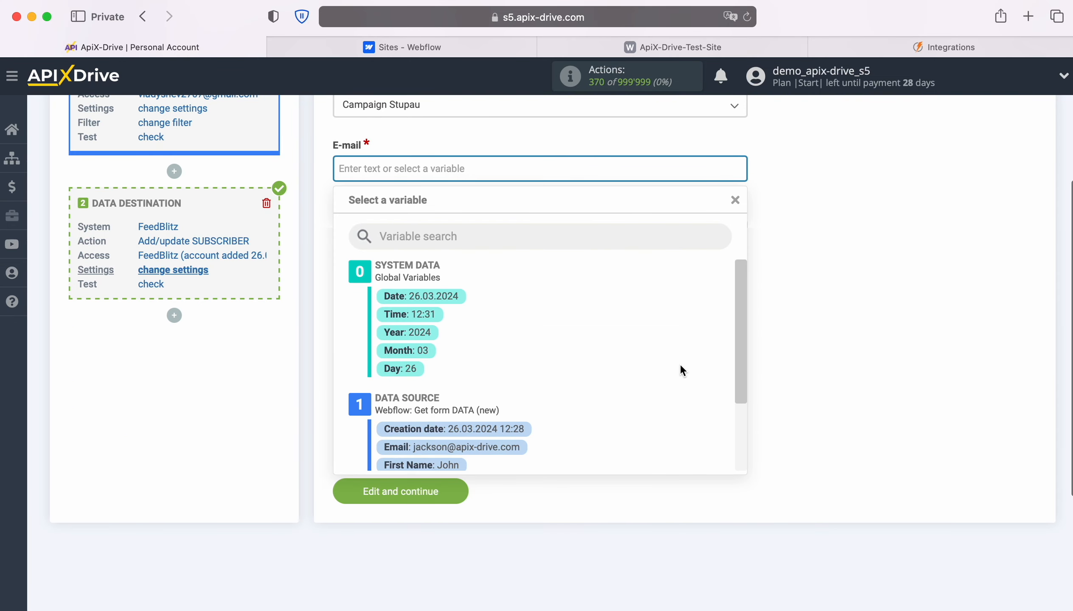
pyautogui.scroll(-3, 680, 363)
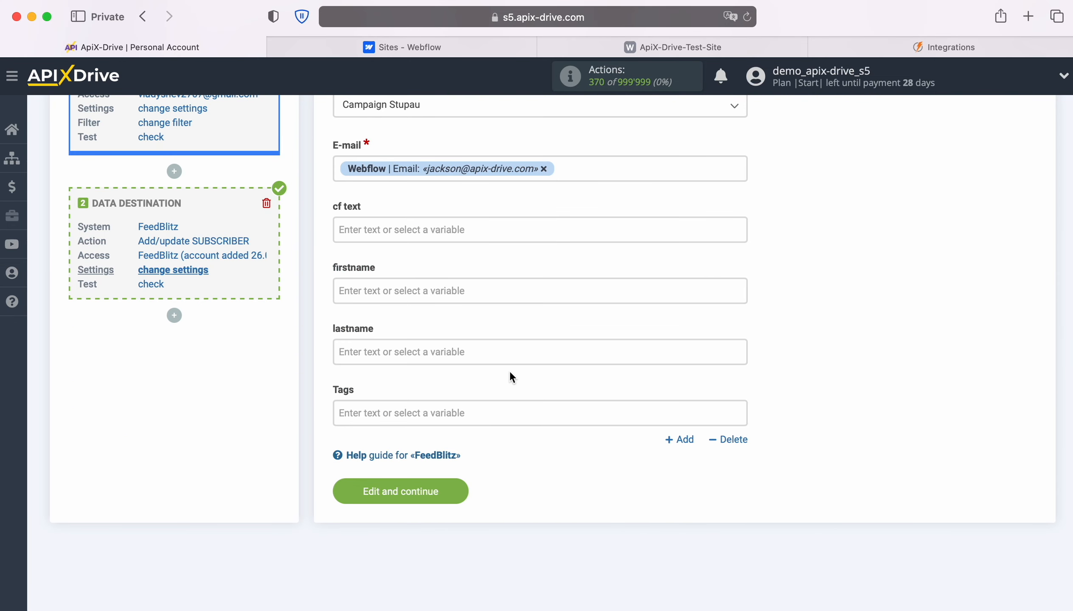
# Map firstname and lastname to Webflow First Name and Last Name, then save the mapping
pyautogui.click(448, 294)
pyautogui.scroll(-2, 510, 399)
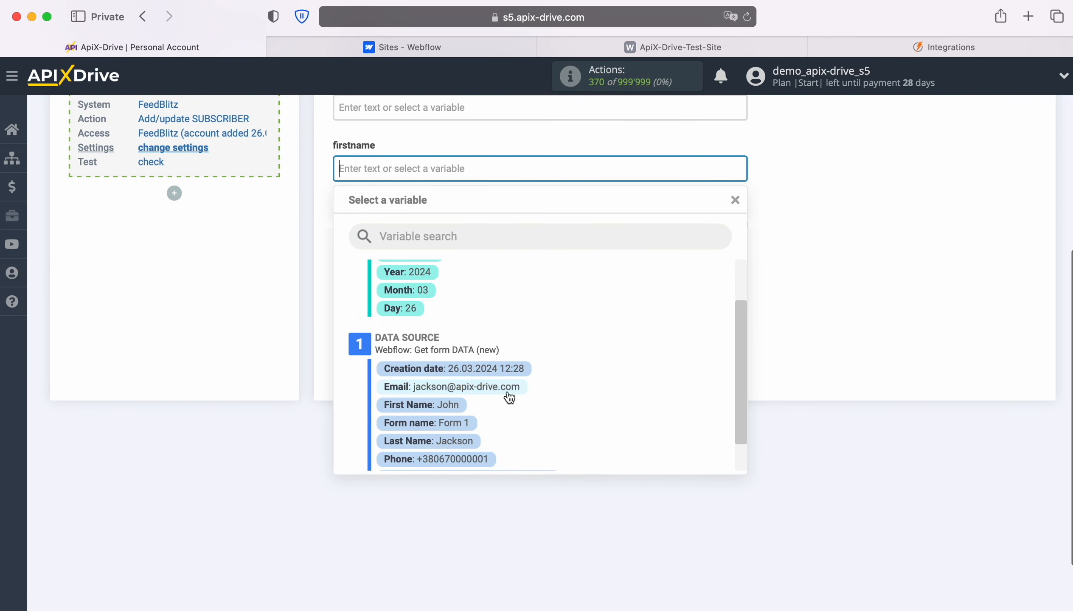
pyautogui.click(442, 405)
pyautogui.click(398, 227)
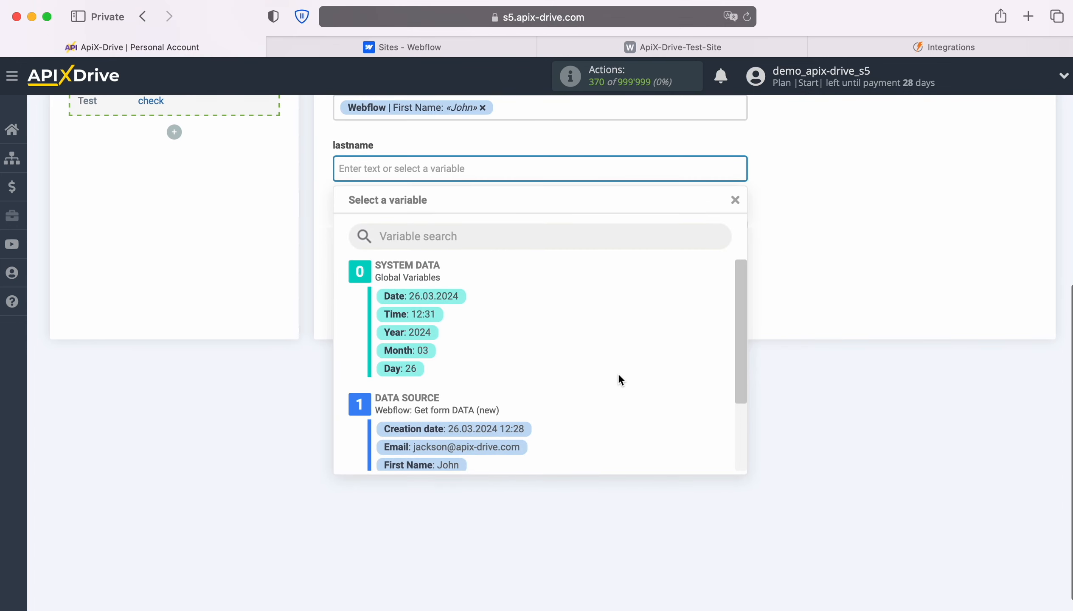
pyautogui.scroll(-2, 618, 373)
pyautogui.click(461, 449)
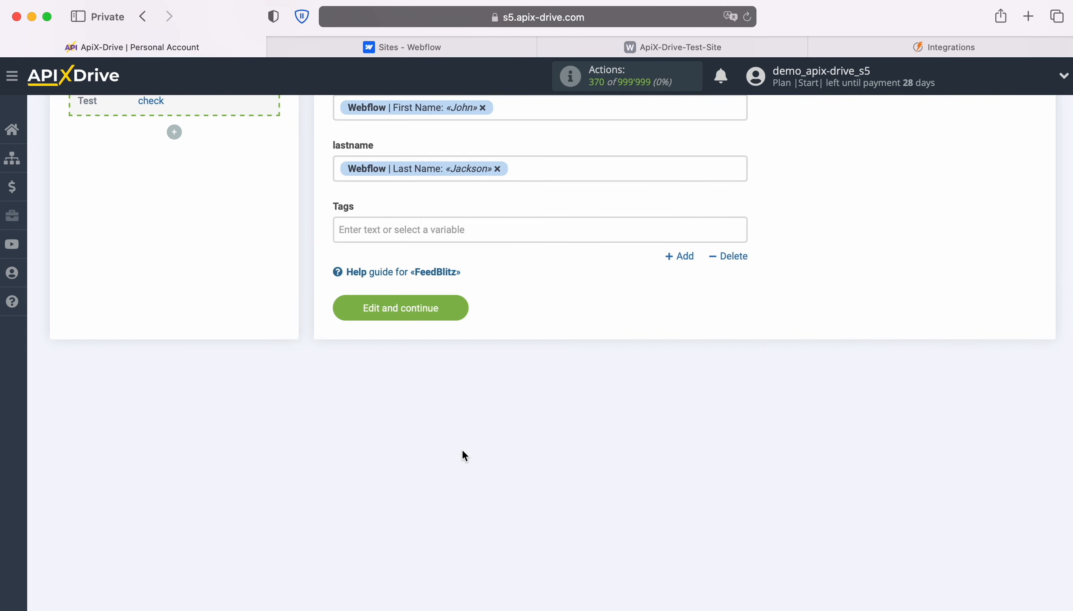
pyautogui.click(468, 310)
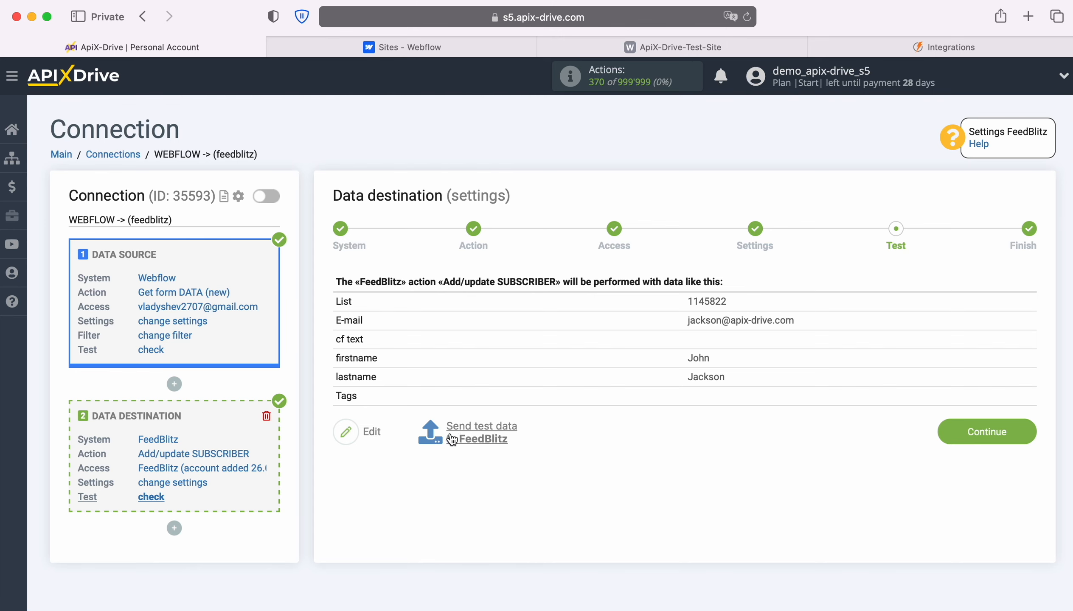
# Send the Webflow test contact to FeedBlitz as a subscriber, then switch to the FeedBlitz tab
pyautogui.click(481, 426)
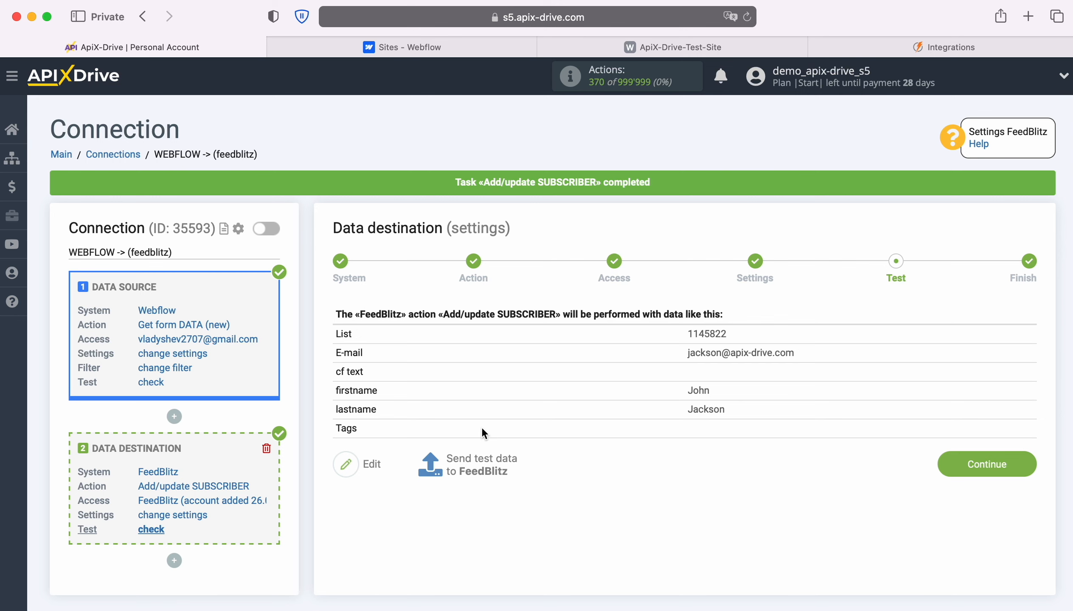
pyautogui.click(865, 45)
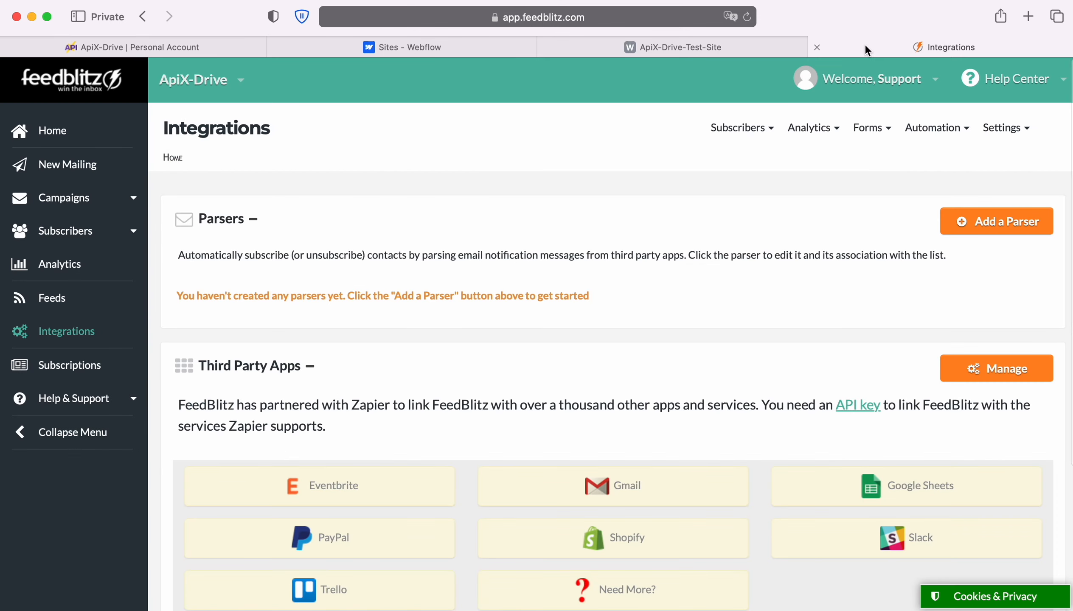
# Show all FeedBlitz subscribers to confirm the test subscriber arrived
pyautogui.click(763, 130)
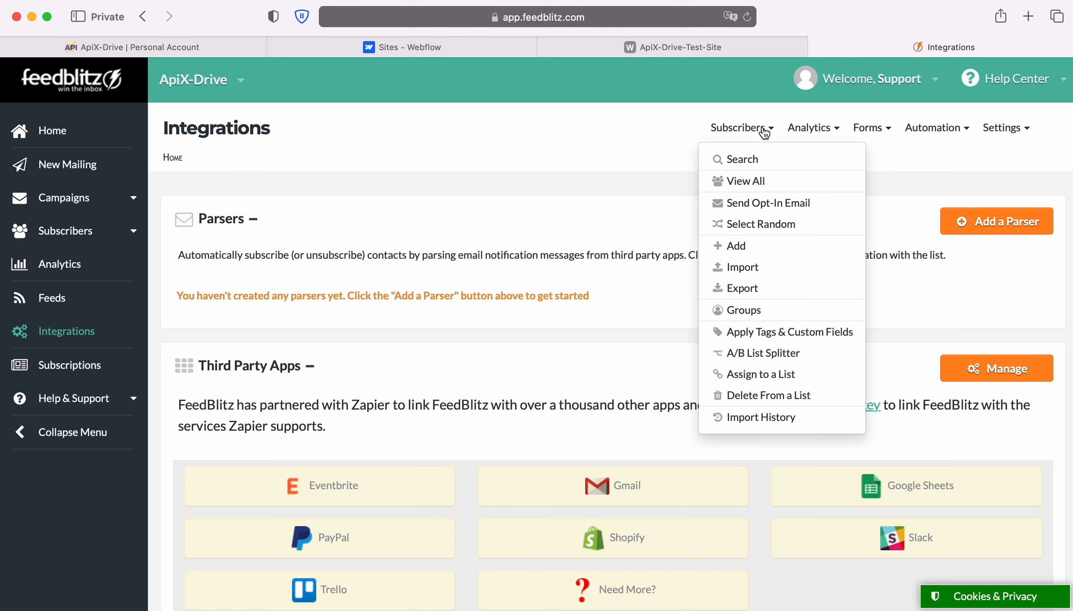
pyautogui.click(771, 177)
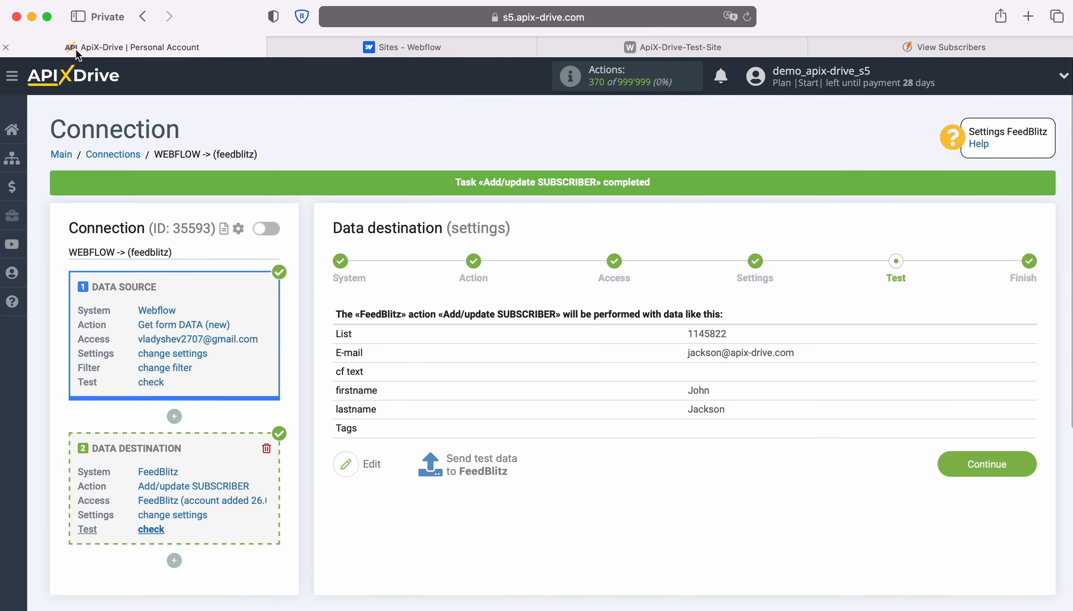
# Return to ApiX-Drive, finish the destination setup and enable auto-update for the connection
pyautogui.click(81, 52)
pyautogui.click(1028, 458)
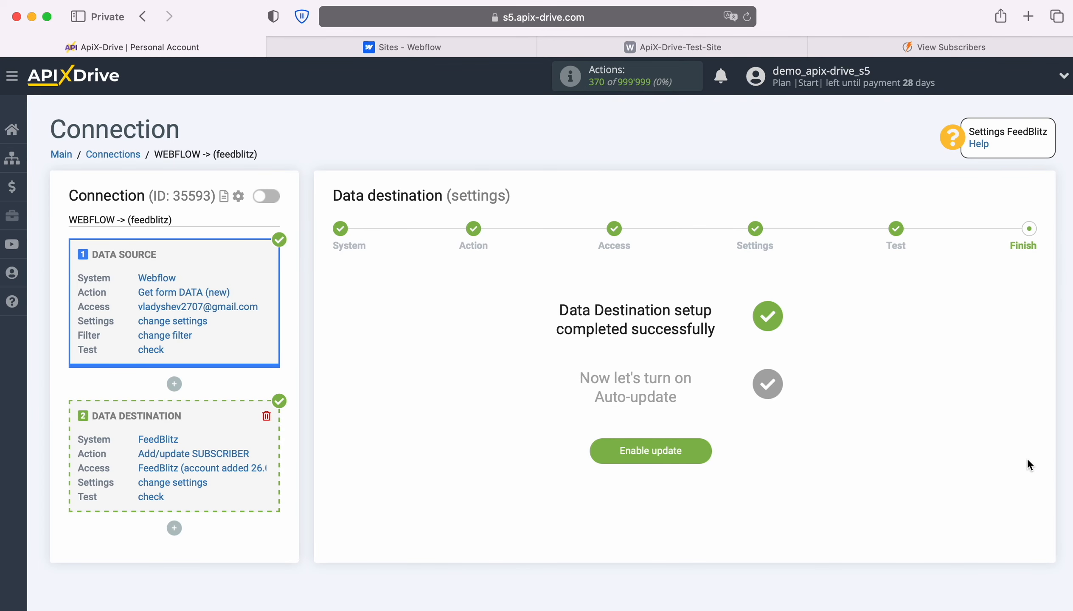
pyautogui.click(705, 444)
# Set the connection's update interval to 5 minutes and save the settings
pyautogui.click(1021, 243)
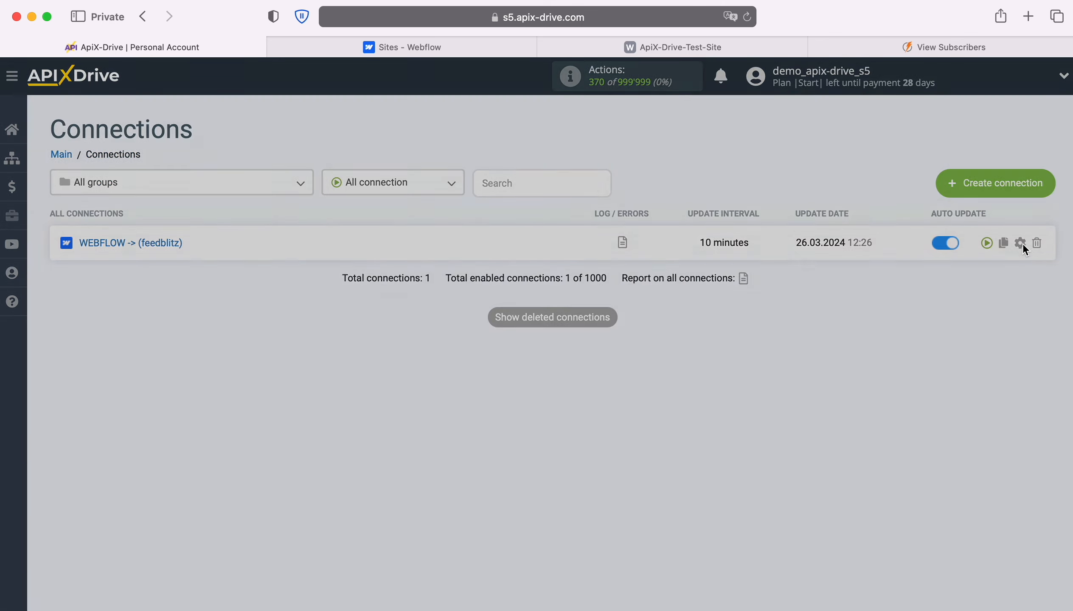
pyautogui.click(642, 358)
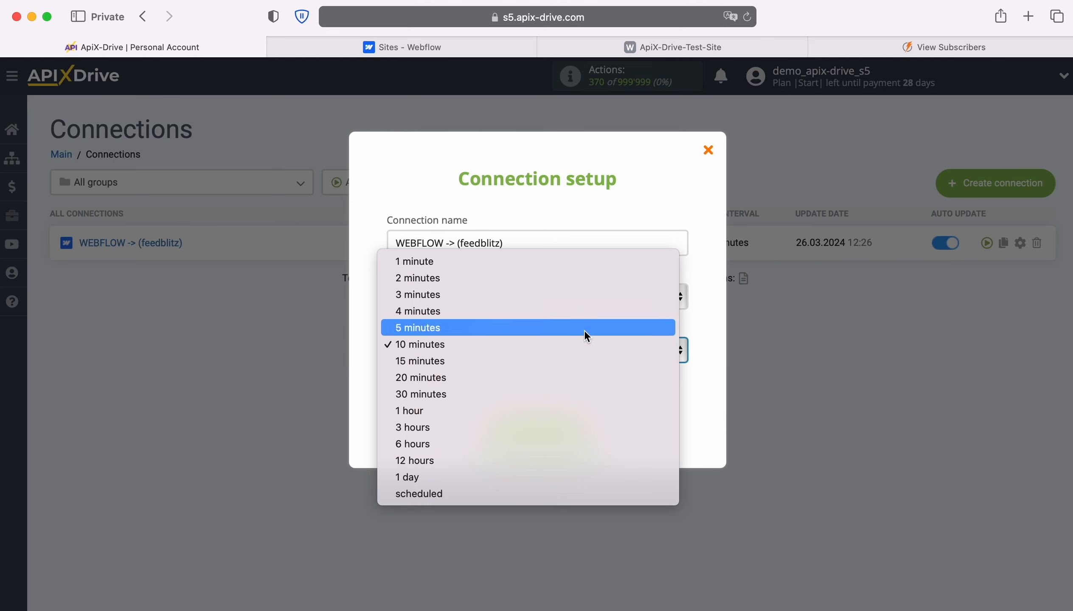
pyautogui.click(584, 329)
pyautogui.click(586, 433)
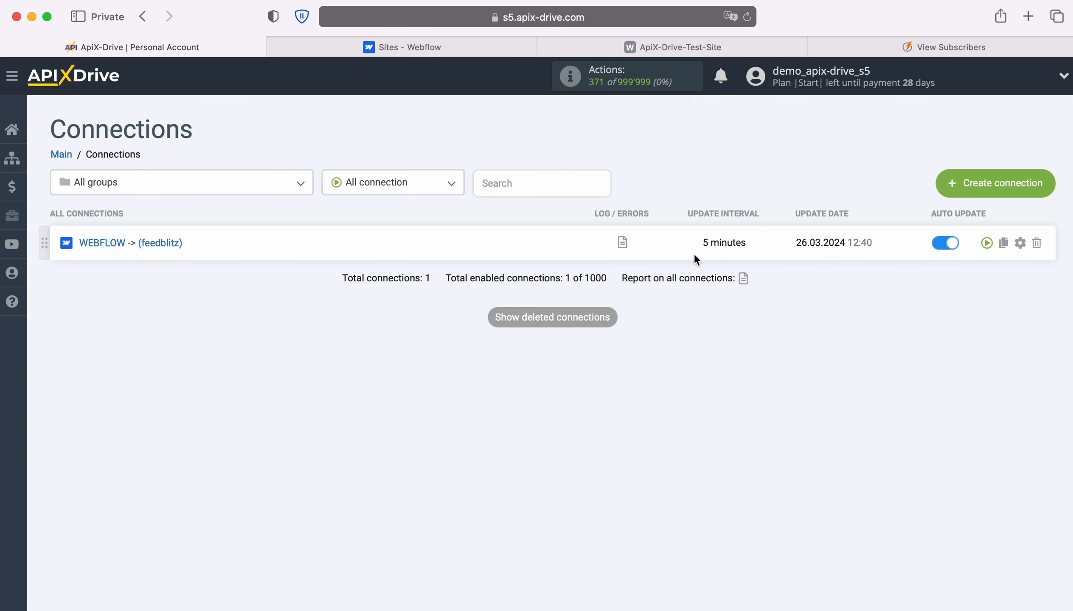